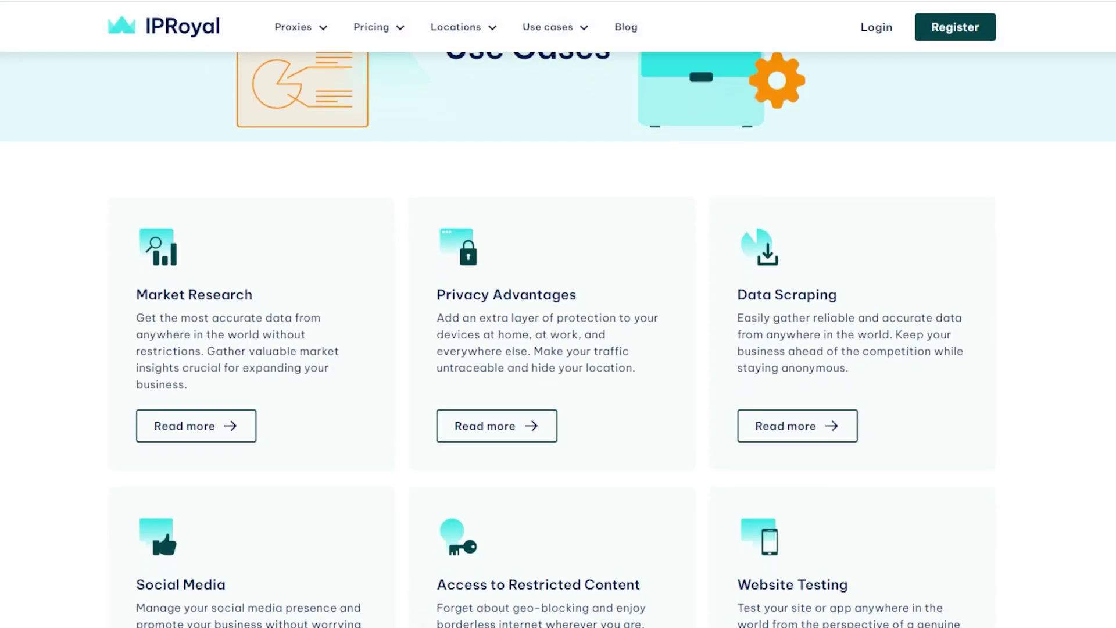
# Step: Scroll the IPRoyal Use Cases, residential proxy and Locations pages down to the All Countries list
pyautogui.scroll(-4, 558, 335)
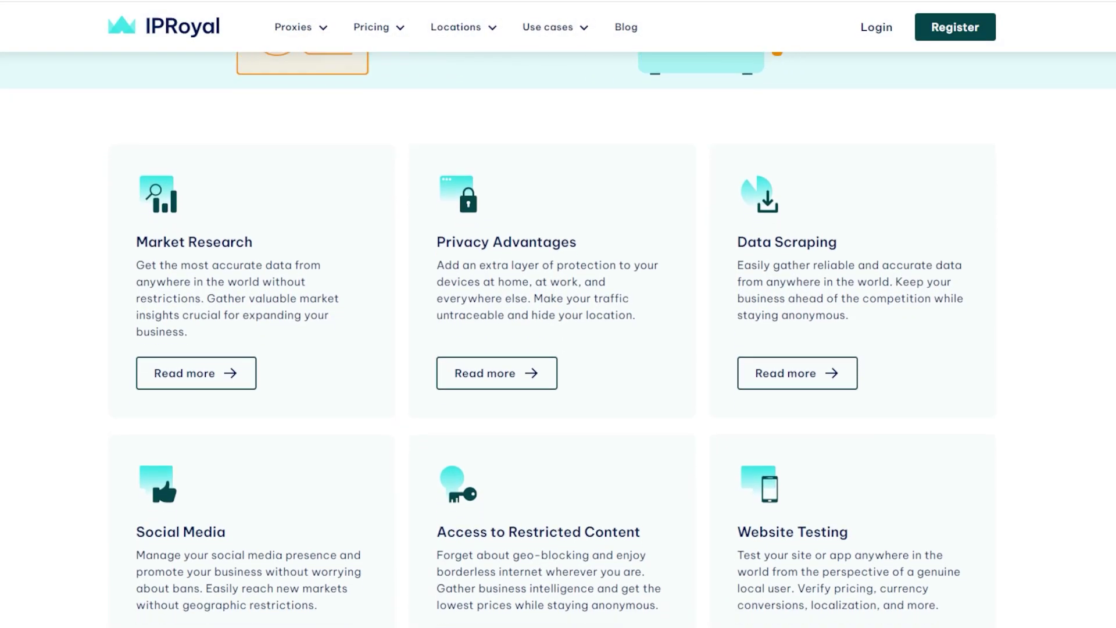
pyautogui.scroll(-4, 558, 335)
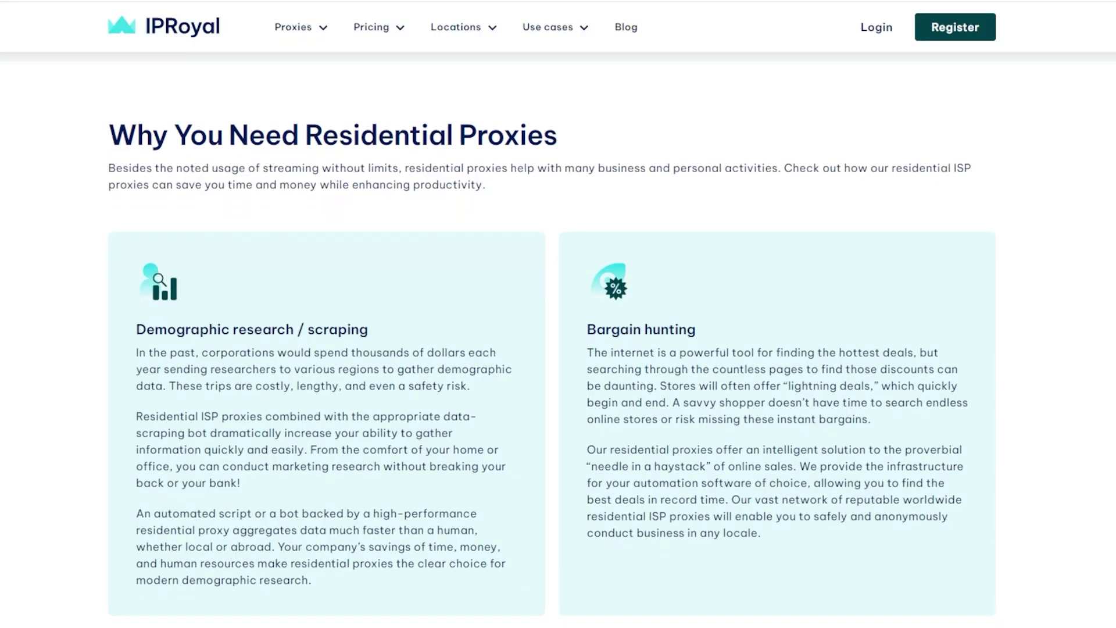
pyautogui.scroll(-3, 553, 372)
pyautogui.scroll(-4, 552, 372)
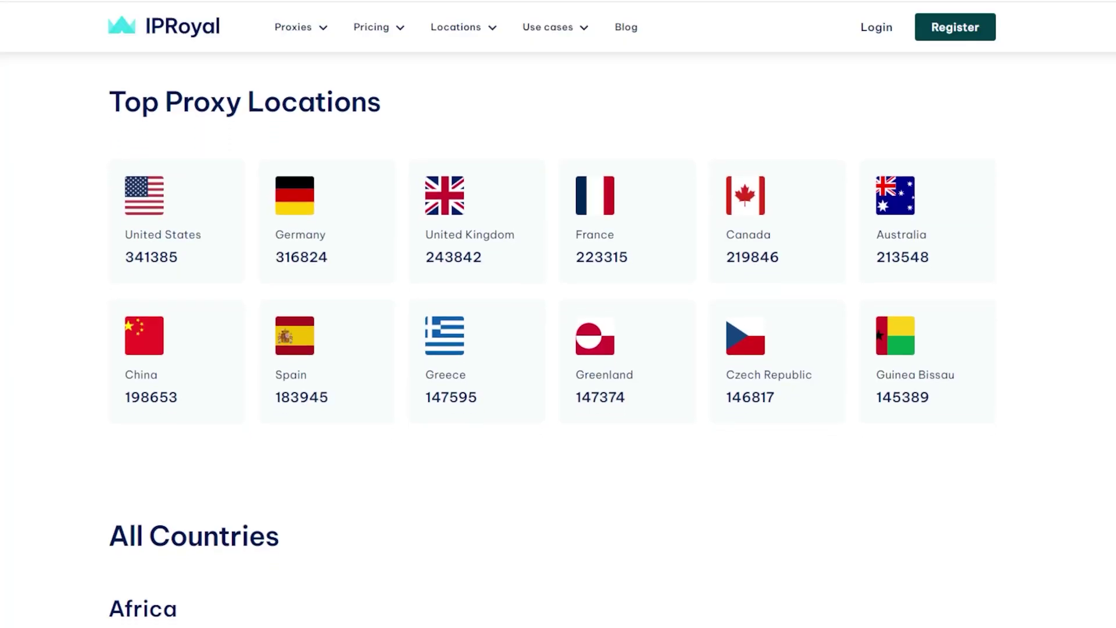
pyautogui.scroll(-1, 558, 335)
pyautogui.scroll(-4, 558, 335)
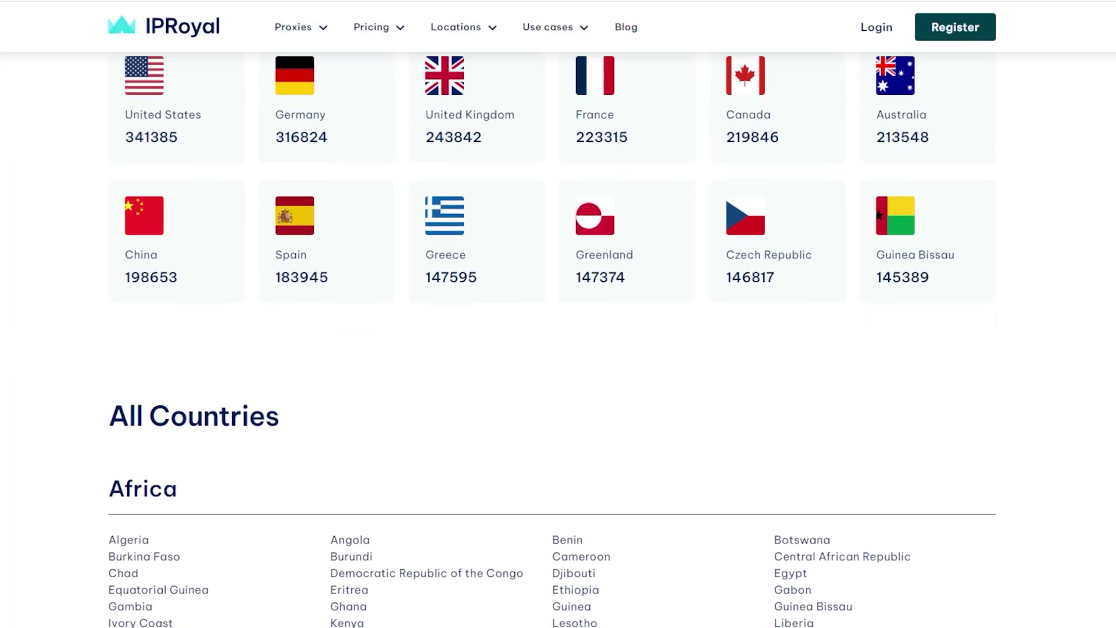
pyautogui.scroll(-4, 558, 335)
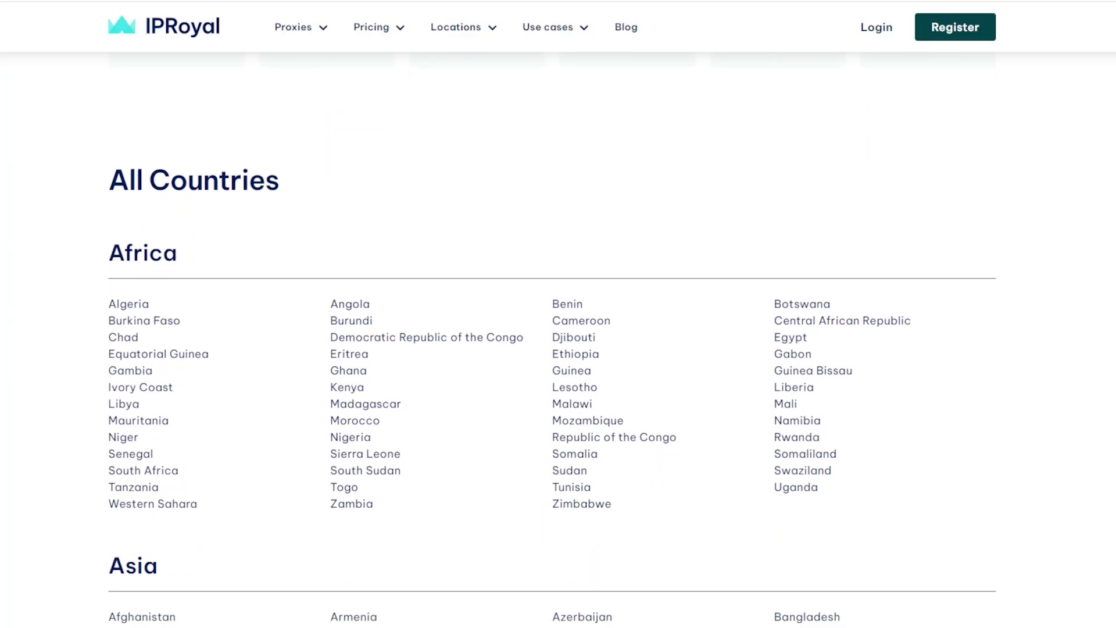
pyautogui.scroll(-1, 558, 335)
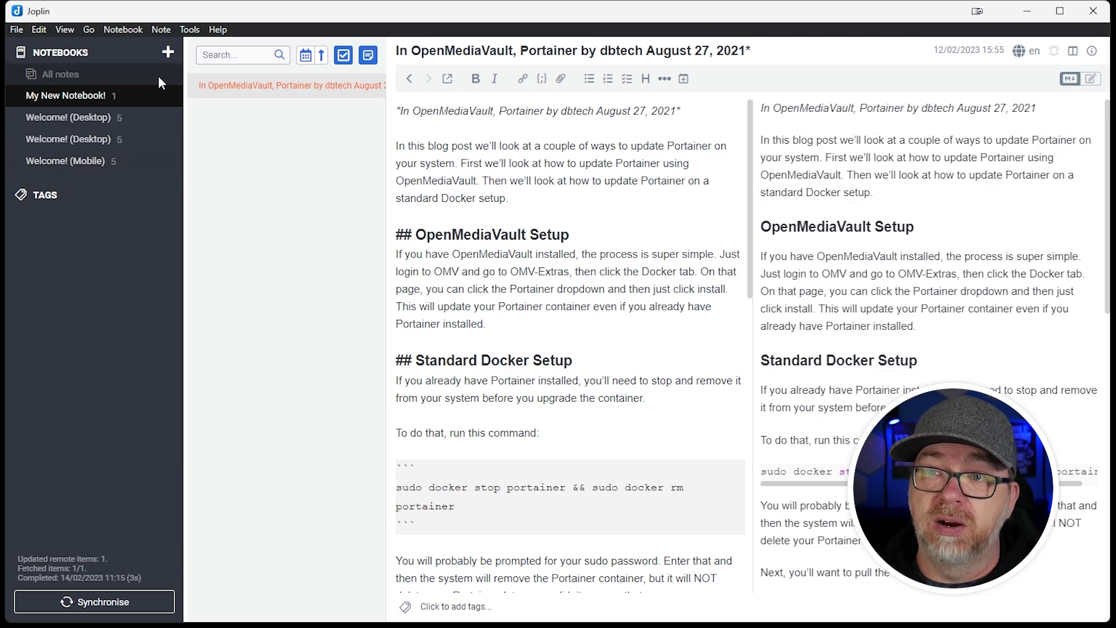
pyautogui.click(53, 75)
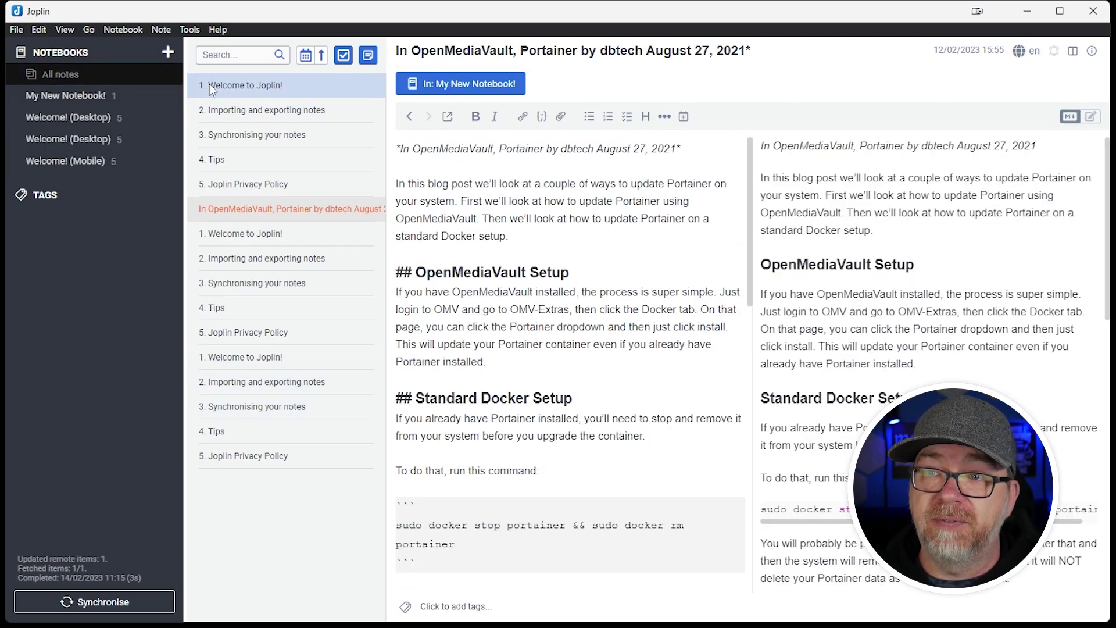
pyautogui.click(71, 98)
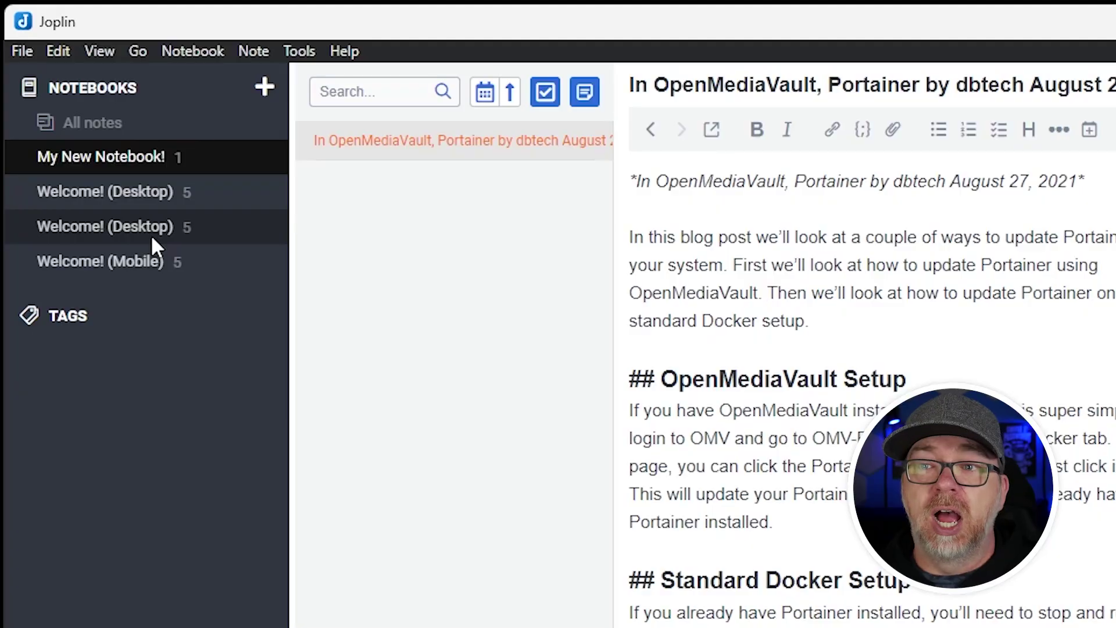
# Step: View both Welcome! (Desktop) notebooks, settle on the first, and synchronise with the server
pyautogui.click(152, 235)
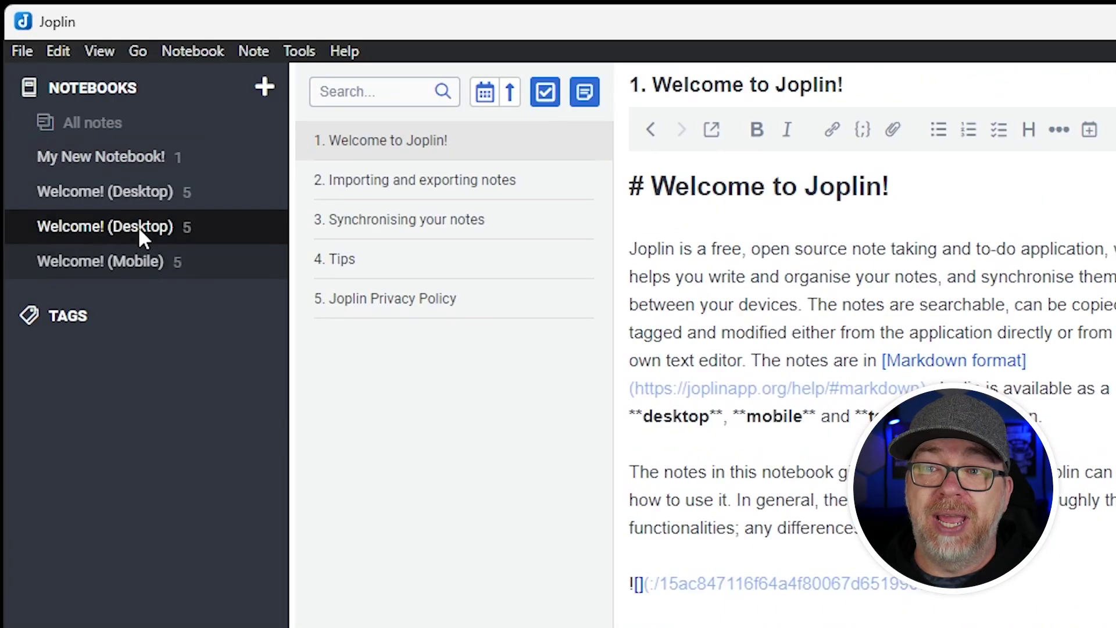
pyautogui.click(125, 204)
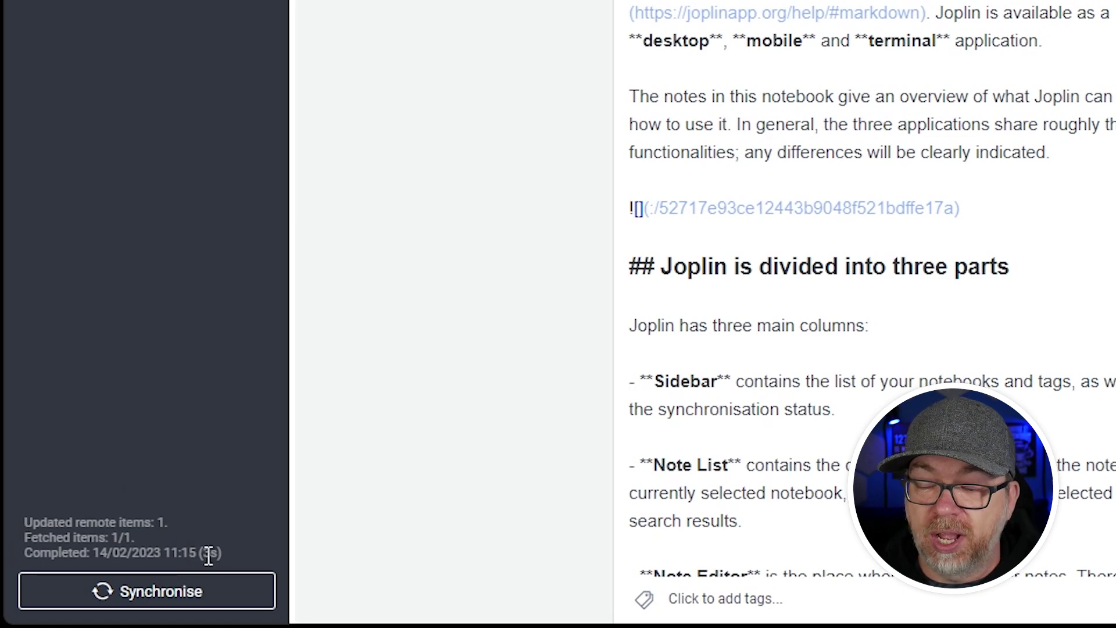
pyautogui.click(172, 595)
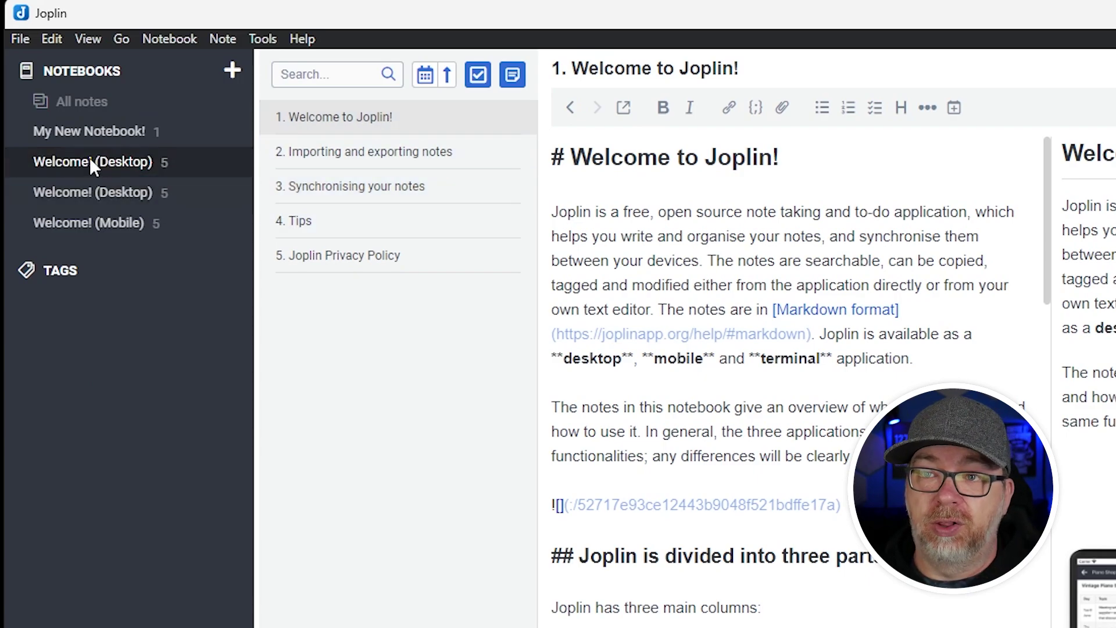
# Step: Open the Importing and exporting, Synchronising, Tips and Privacy Policy notes in Welcome! (Desktop)
pyautogui.click(80, 172)
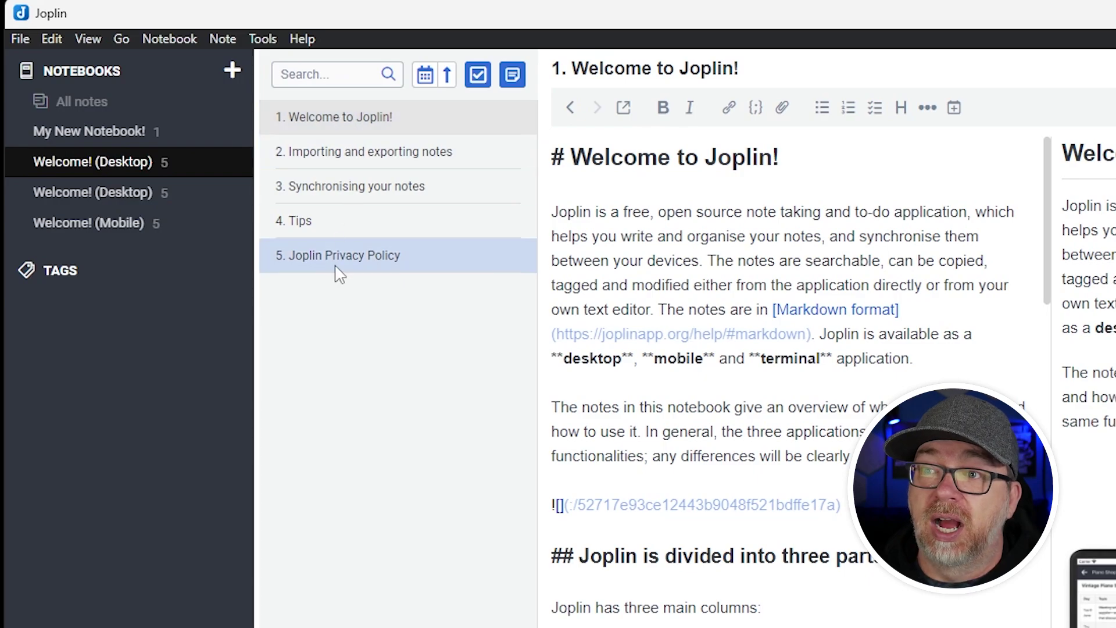
pyautogui.click(342, 148)
pyautogui.click(350, 173)
pyautogui.click(353, 227)
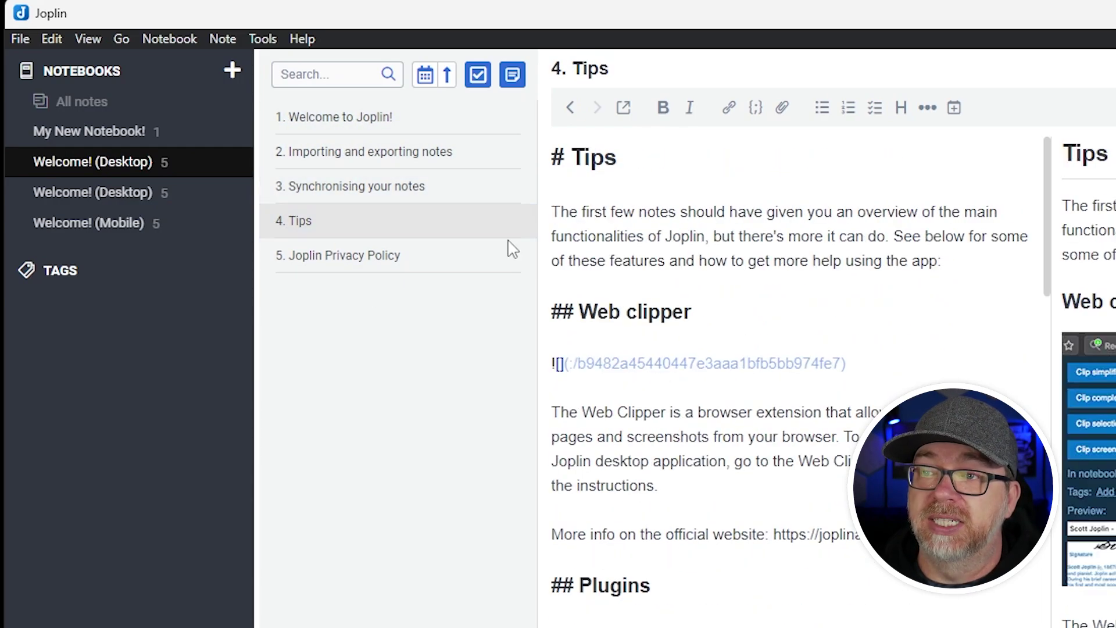
pyautogui.click(402, 241)
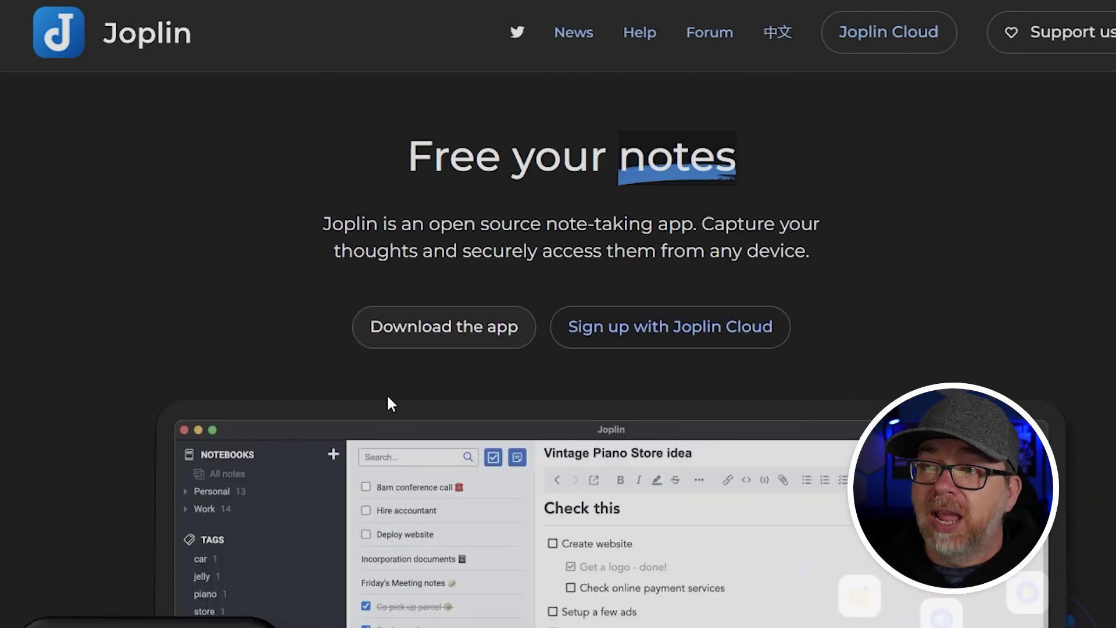
# Step: Scroll joplinapp.org past Work together, Save web pages and Customise to the syncing section
pyautogui.scroll(-10, 386, 399)
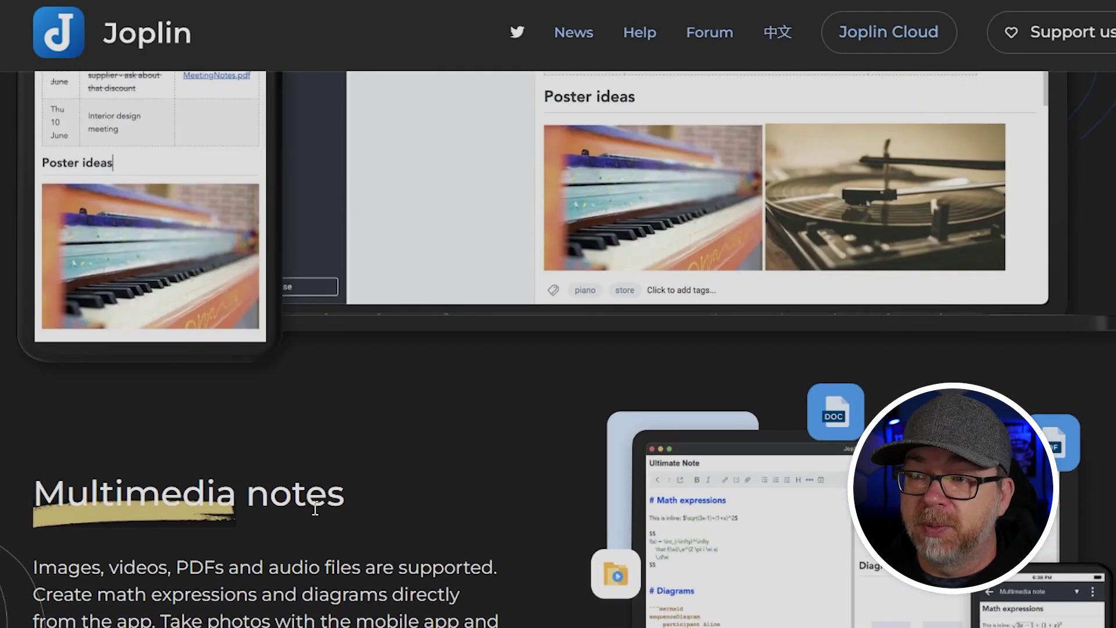
pyautogui.scroll(-3, 102, 477)
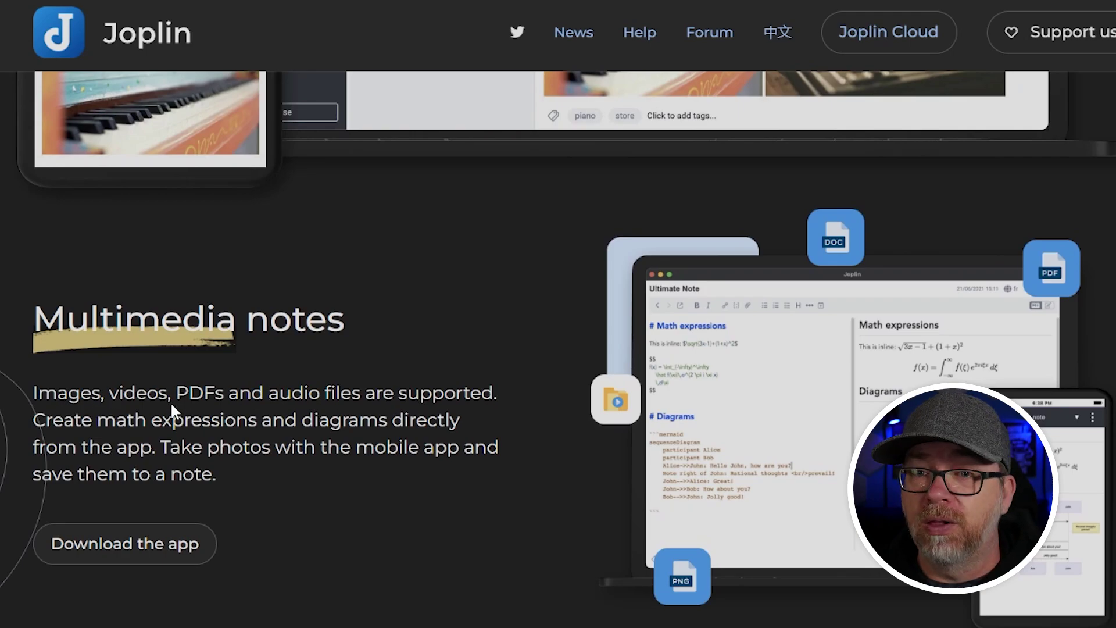
pyautogui.scroll(-3, 192, 396)
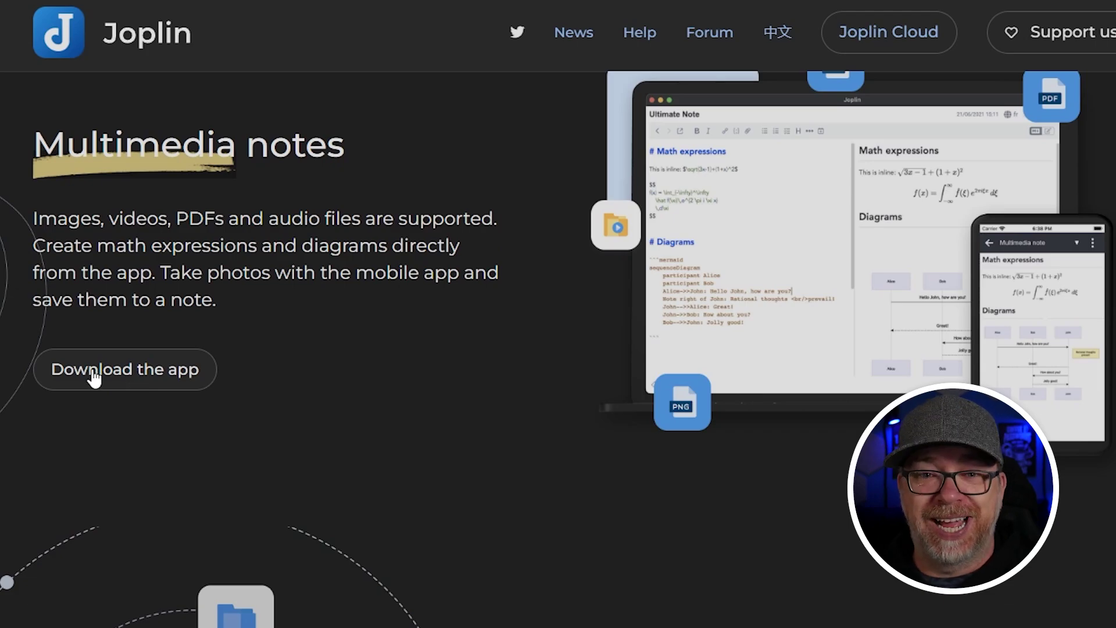
pyautogui.scroll(-5, 86, 382)
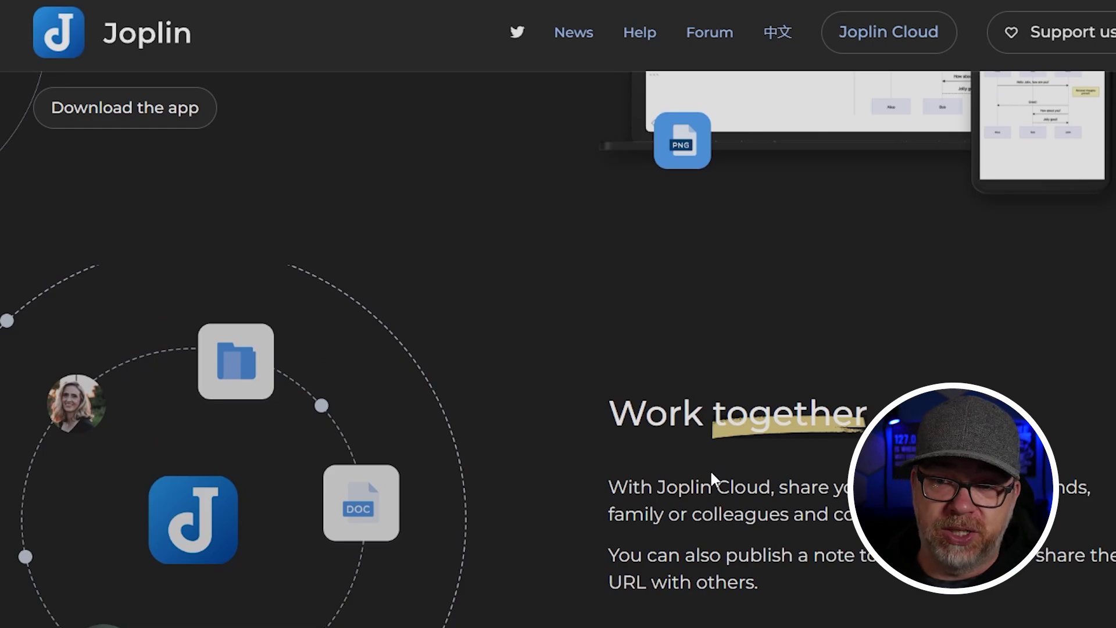
pyautogui.scroll(-10, 711, 473)
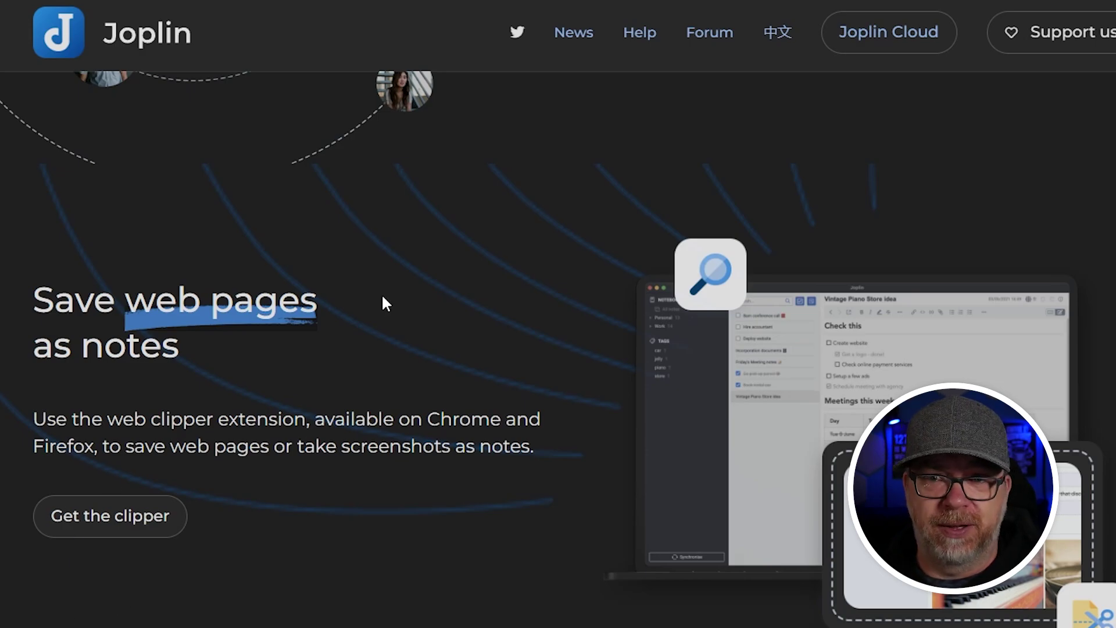
pyautogui.scroll(-6, 383, 302)
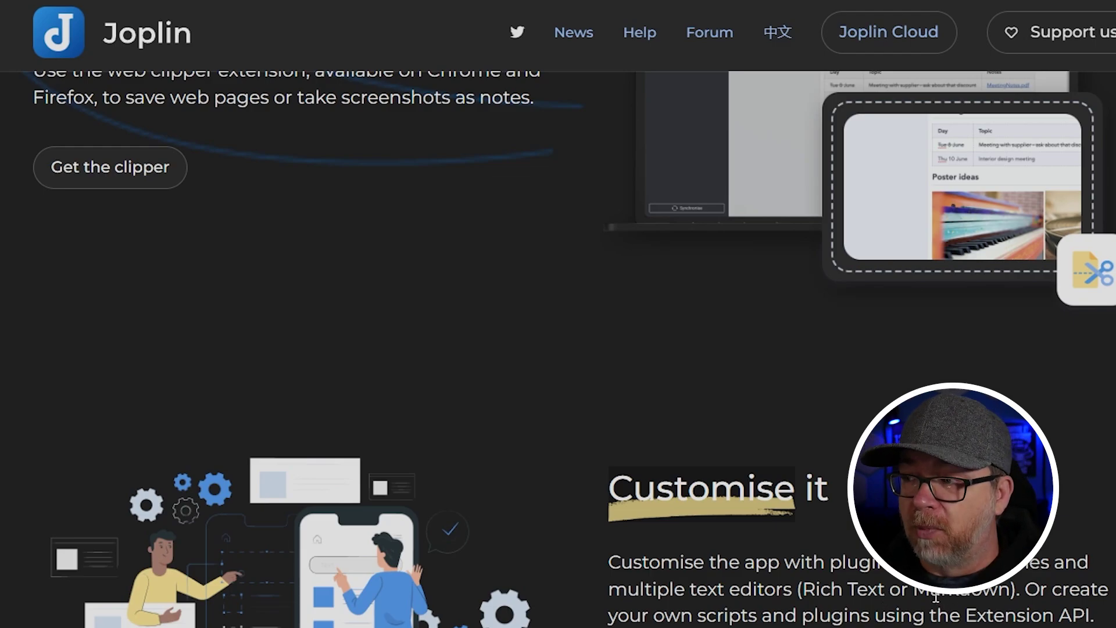
pyautogui.scroll(-12, 935, 597)
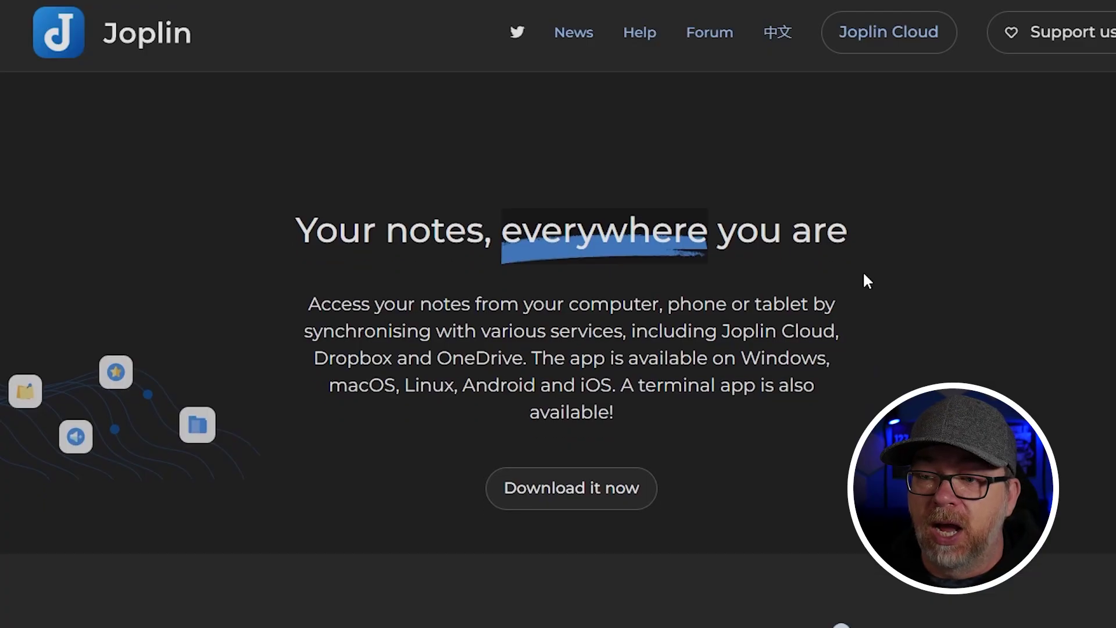
pyautogui.scroll(-4, 687, 378)
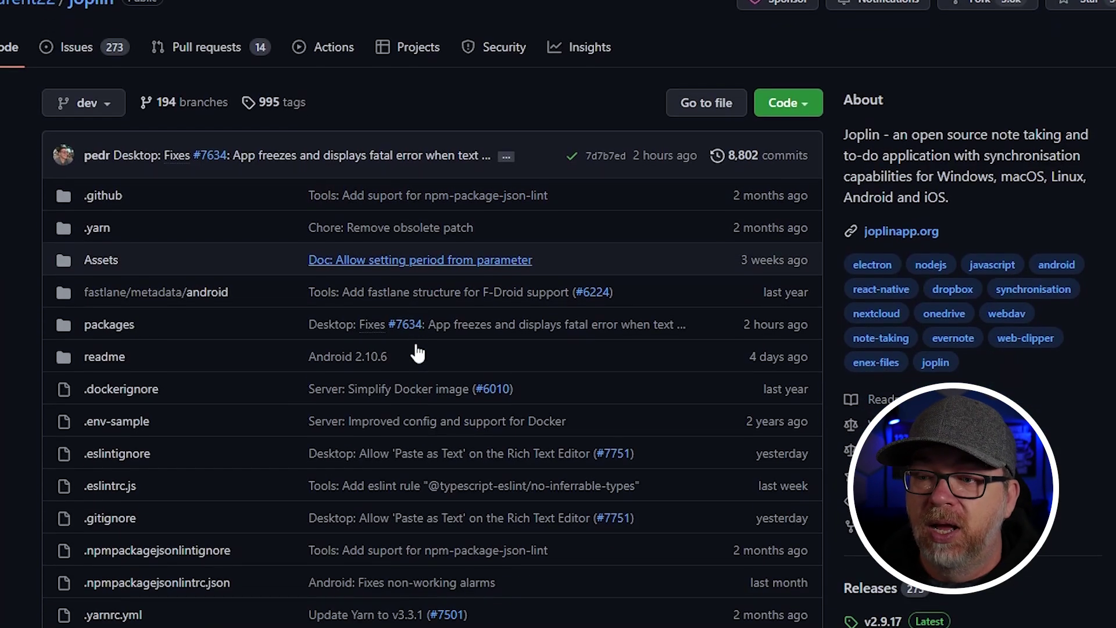
# Step: Scroll down the joplin/server image page on Docker Hub
pyautogui.scroll(-10, 417, 351)
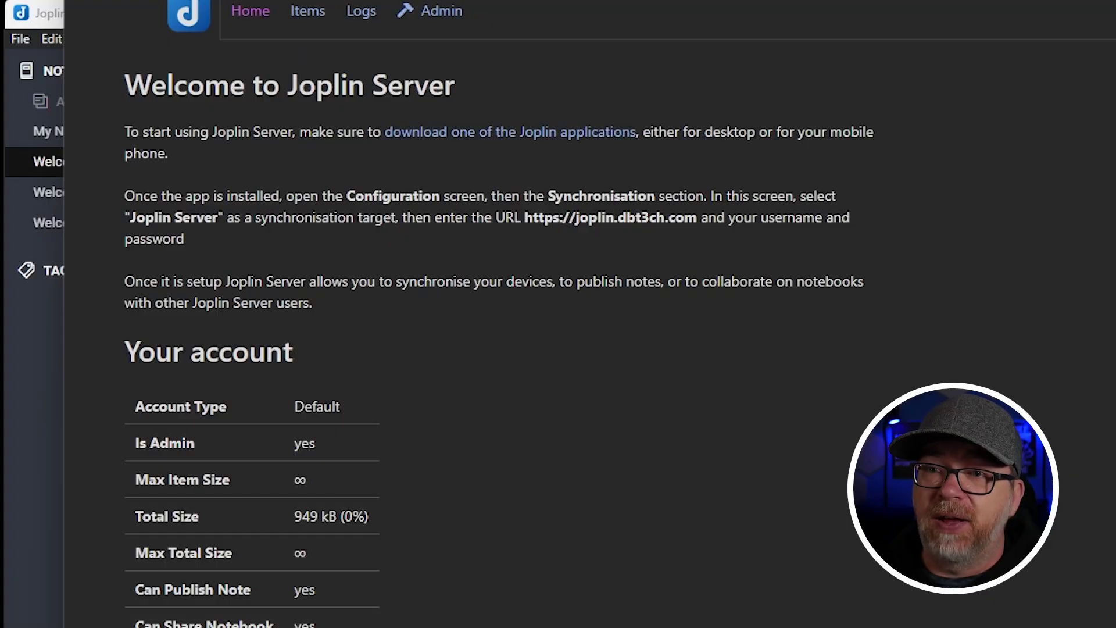
# Step: Publish the OpenMediaVault and Portainer note in My New Notebook! and copy its shareable link
pyautogui.click(43, 551)
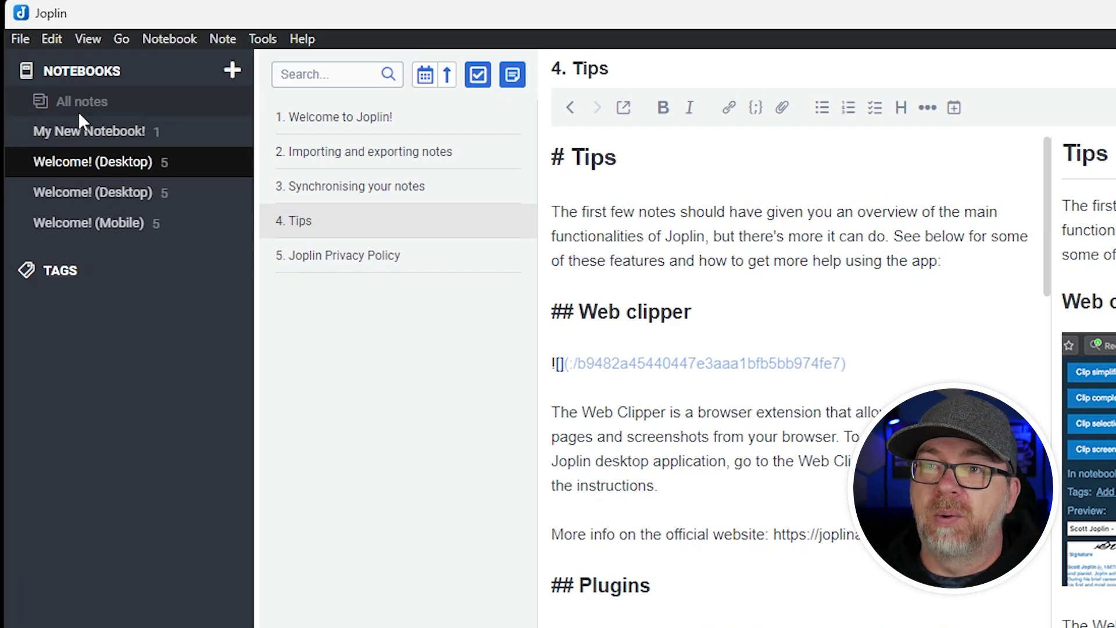
pyautogui.click(96, 134)
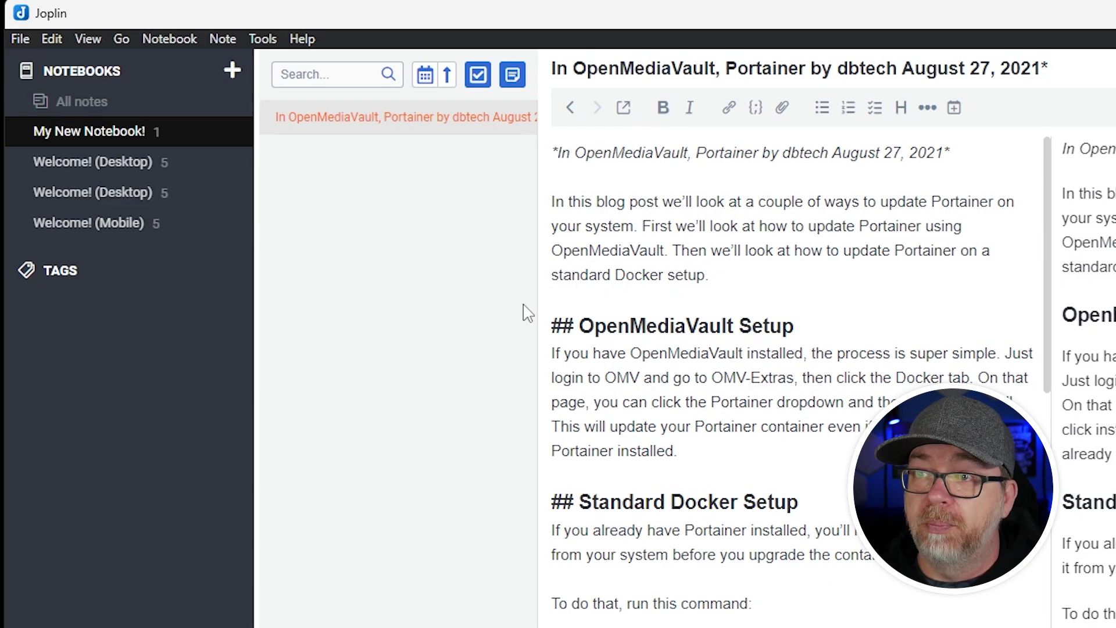
pyautogui.click(377, 119)
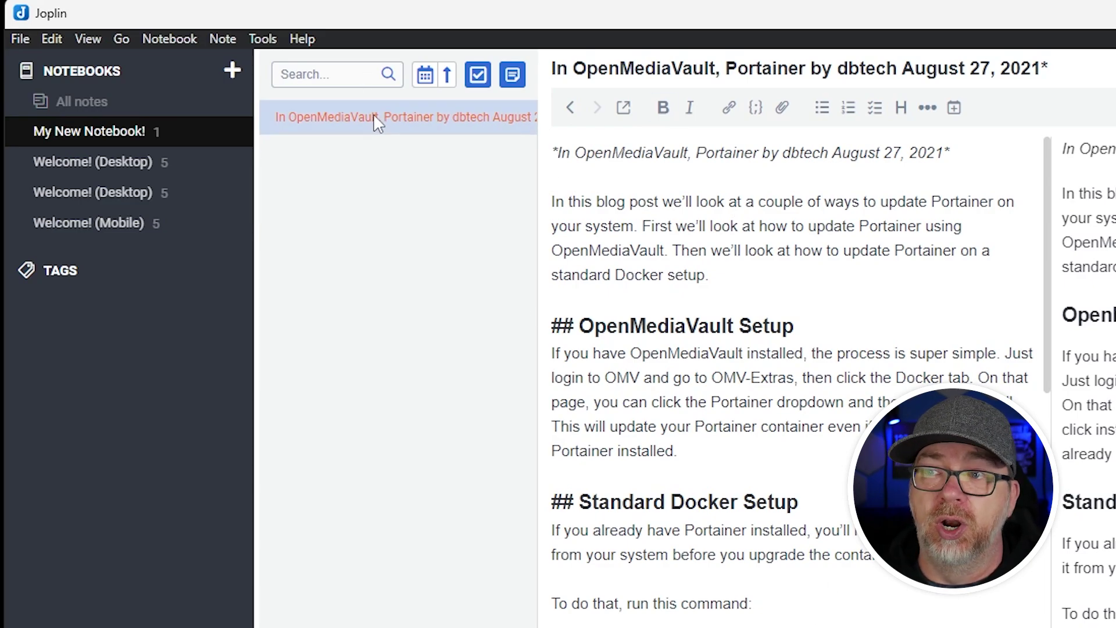
pyautogui.rightClick(374, 113)
pyautogui.click(460, 304)
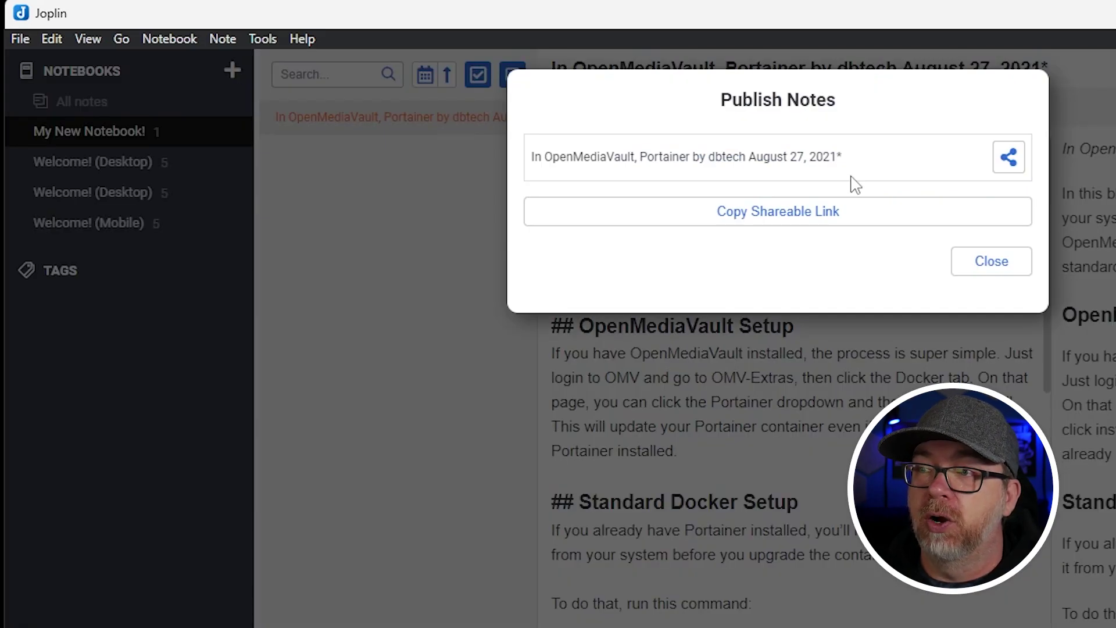
pyautogui.click(758, 221)
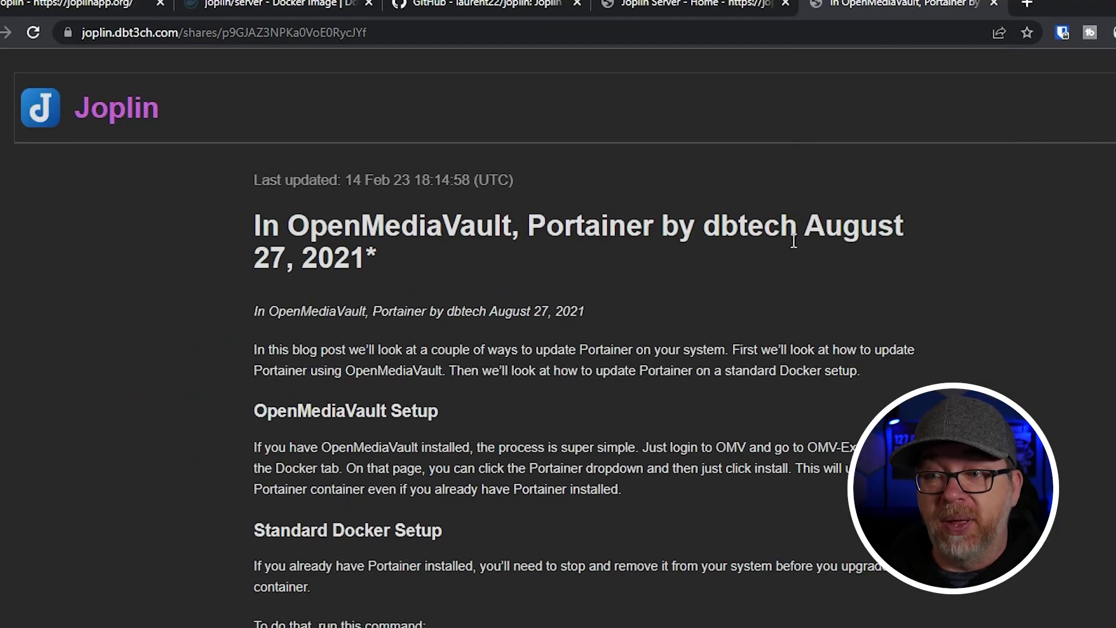
# Step: Scroll the published note's shared page down and back up
pyautogui.scroll(-6, 793, 241)
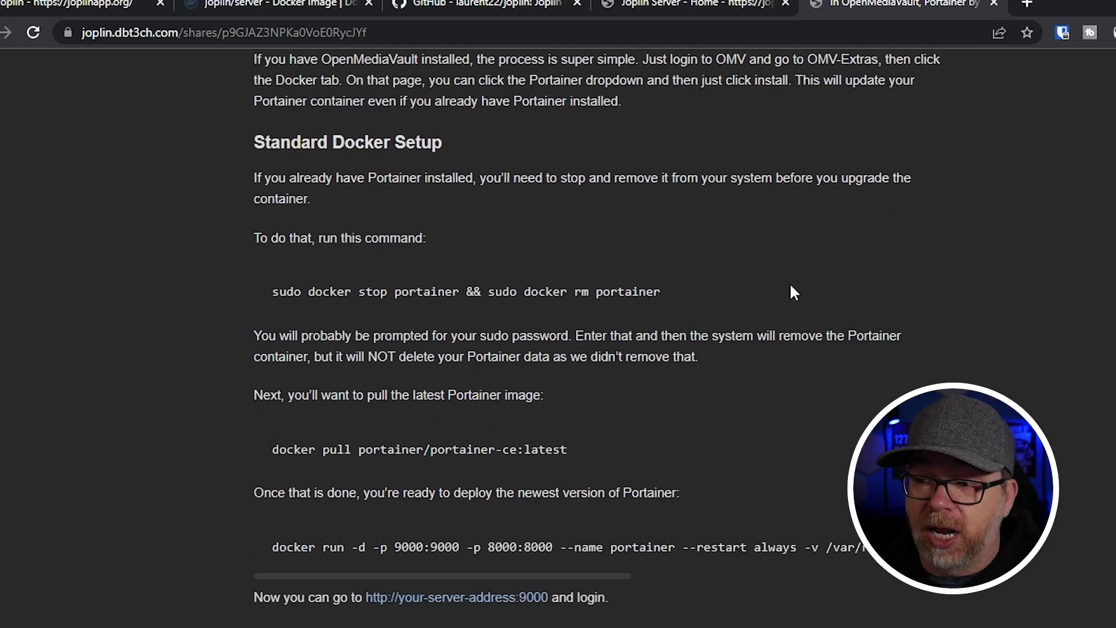
pyautogui.scroll(6, 701, 394)
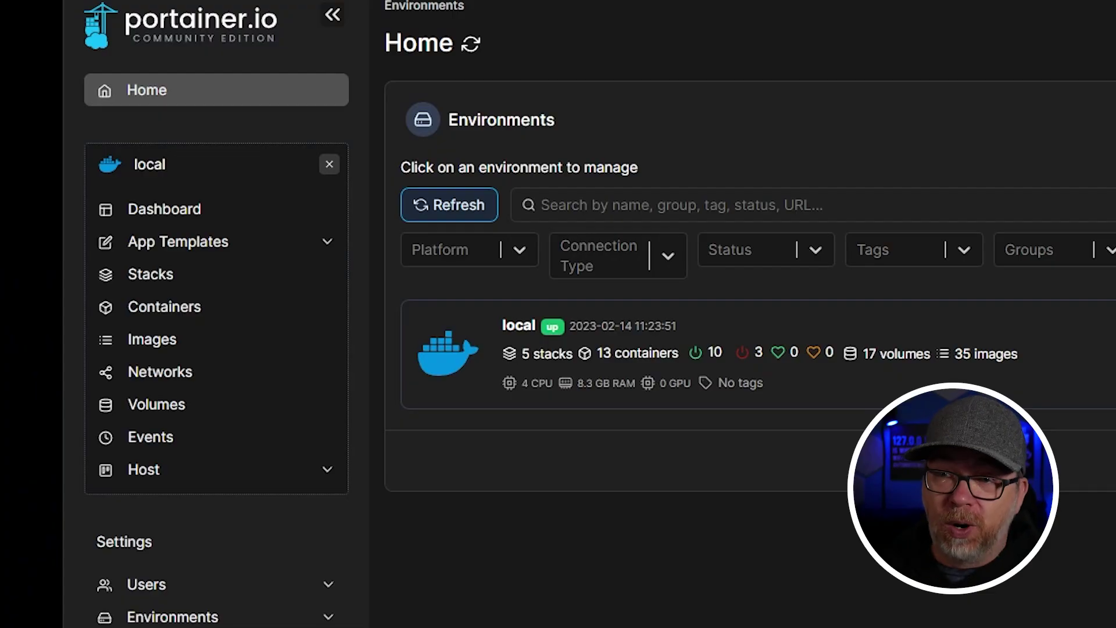
# Step: Add a new stack in the local environment's Stacks and name it 'jop'
pyautogui.click(735, 365)
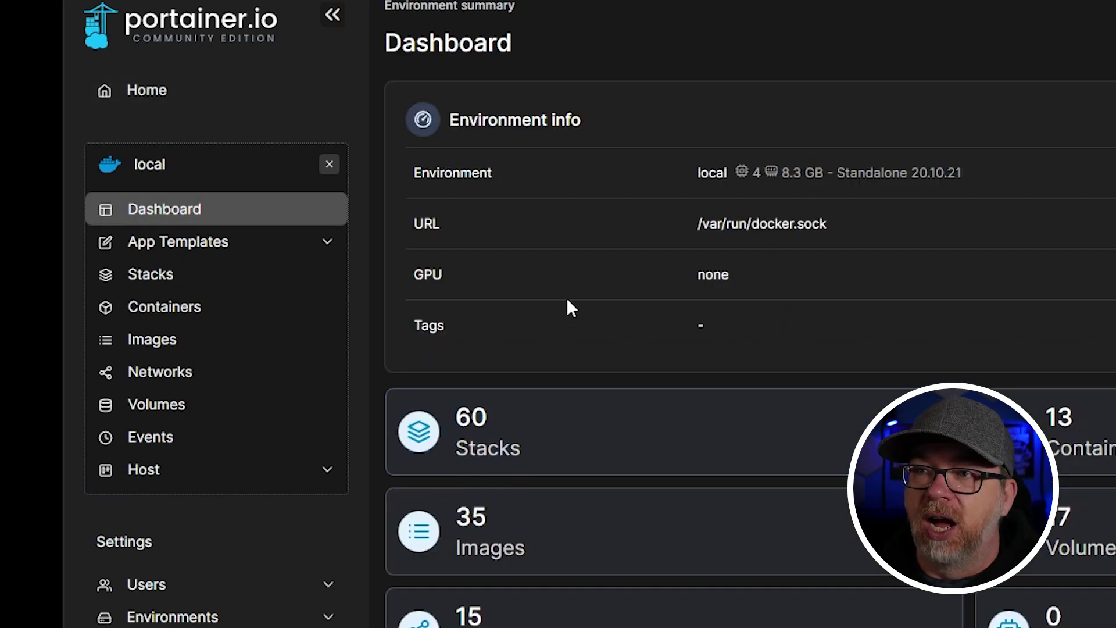
pyautogui.click(180, 272)
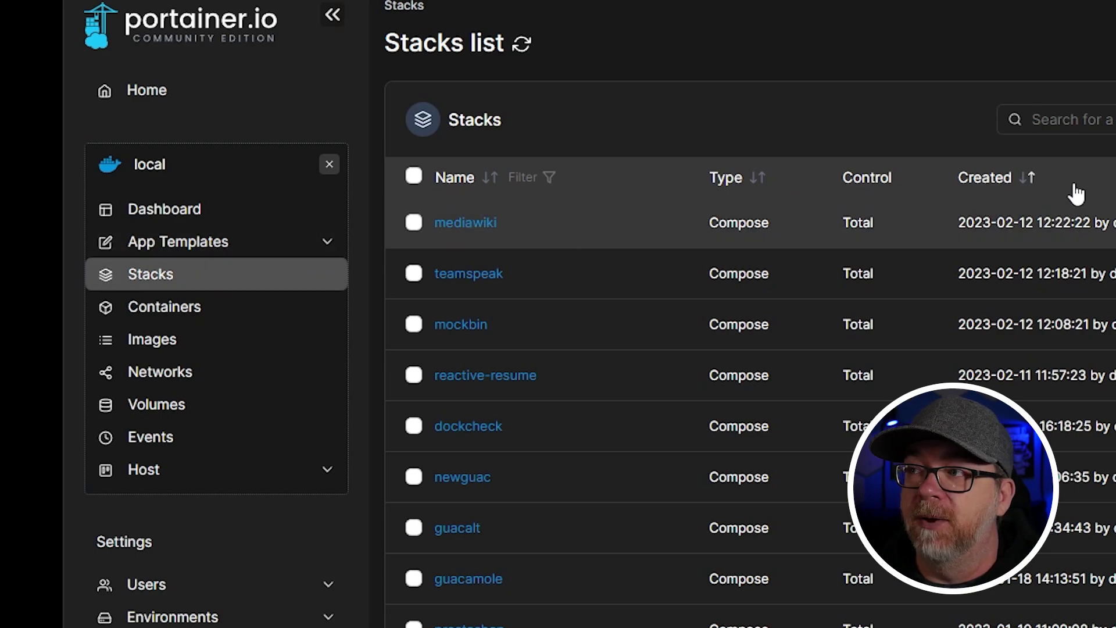
pyautogui.click(988, 117)
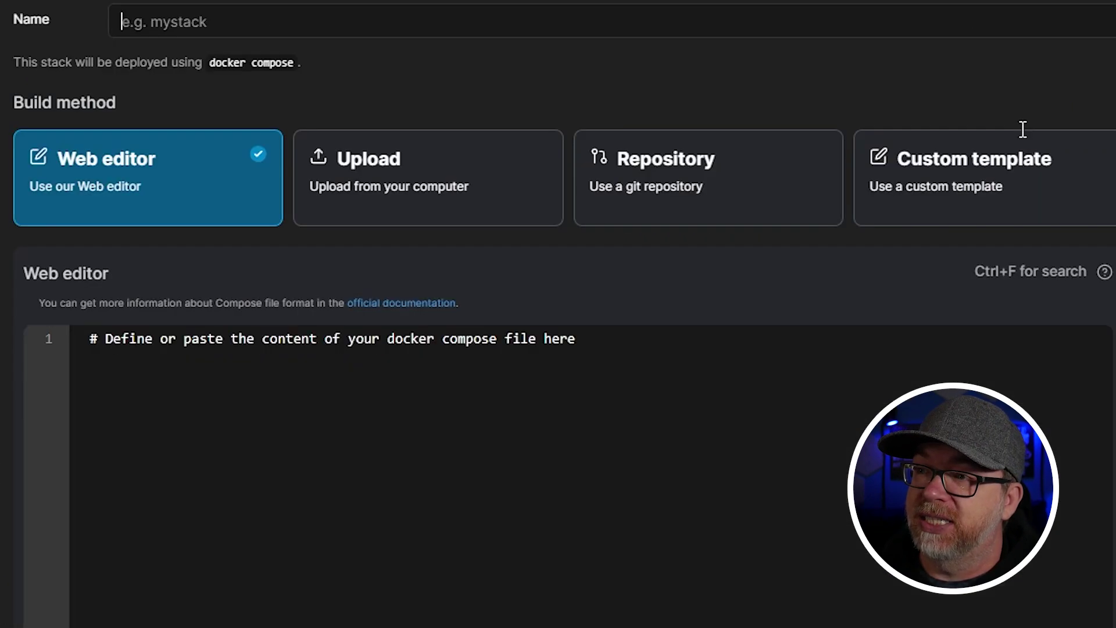
pyautogui.click(389, 376)
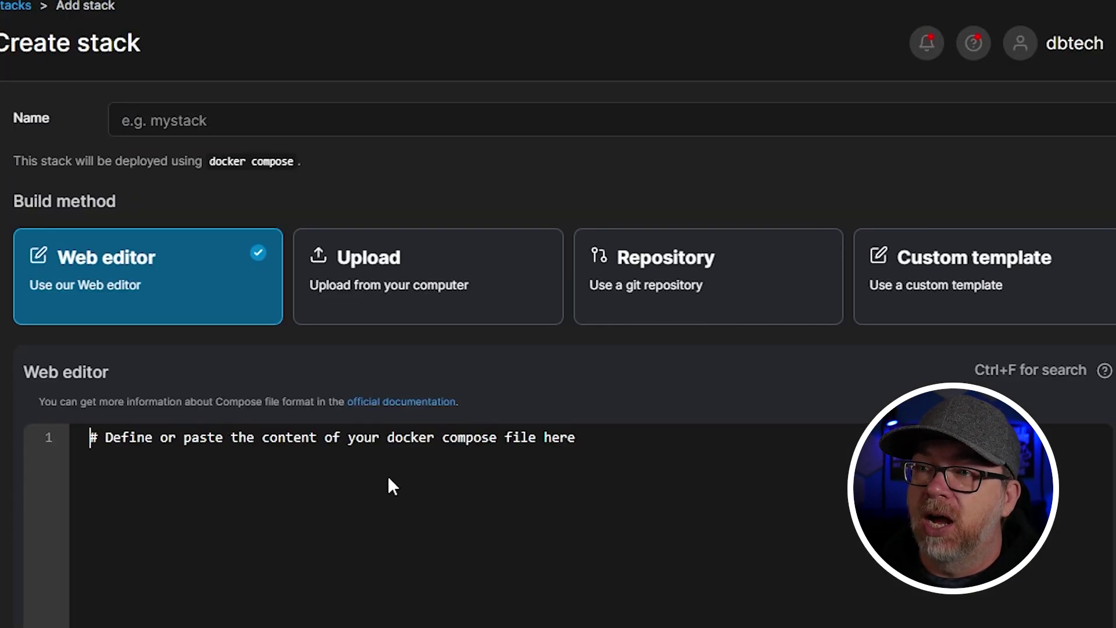
pyautogui.click(291, 114)
pyautogui.write('joplintut')
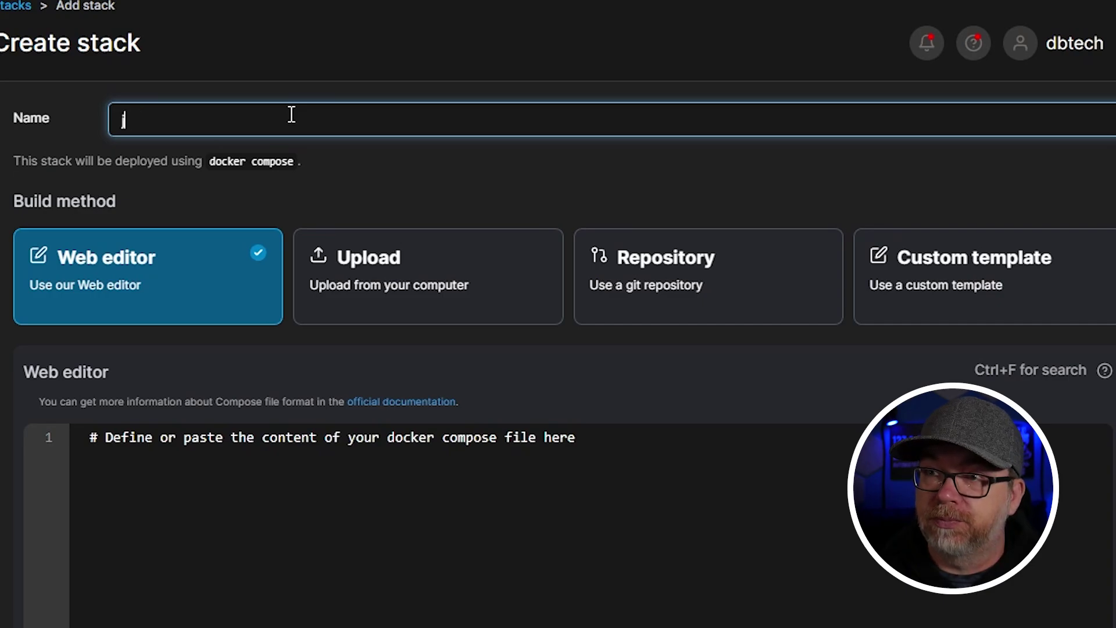
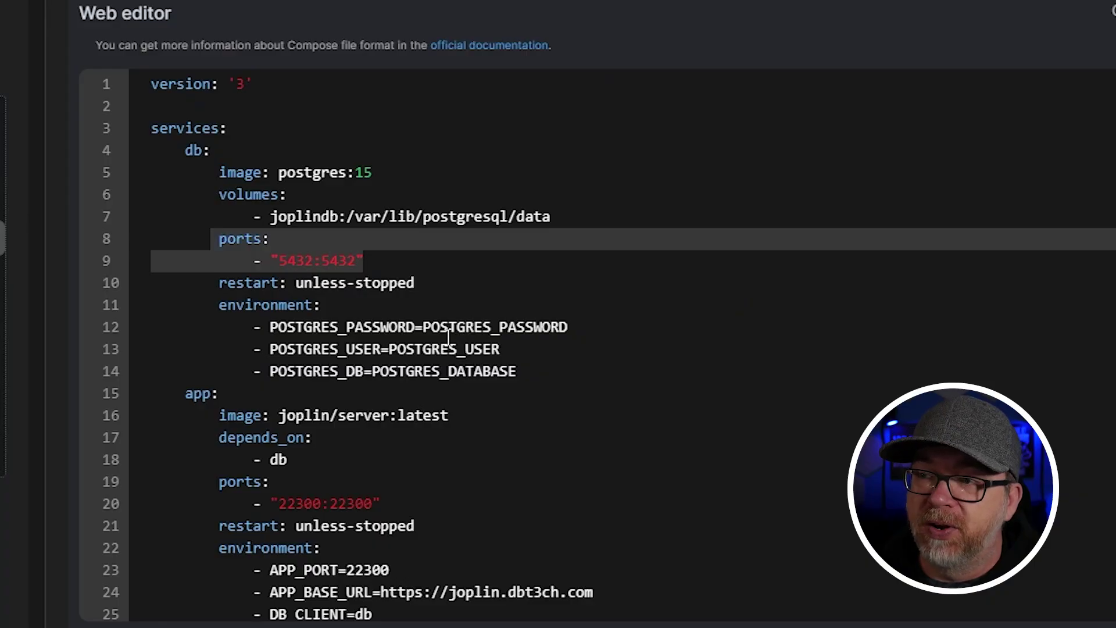
pyautogui.scroll(-5, 482, 352)
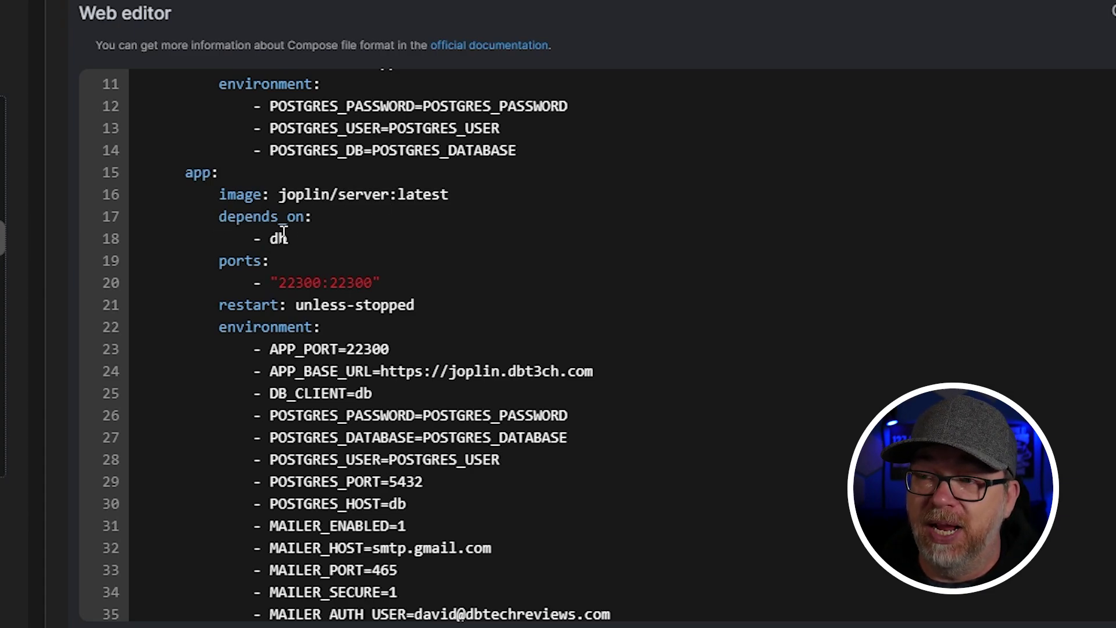
pyautogui.scroll(5, 336, 252)
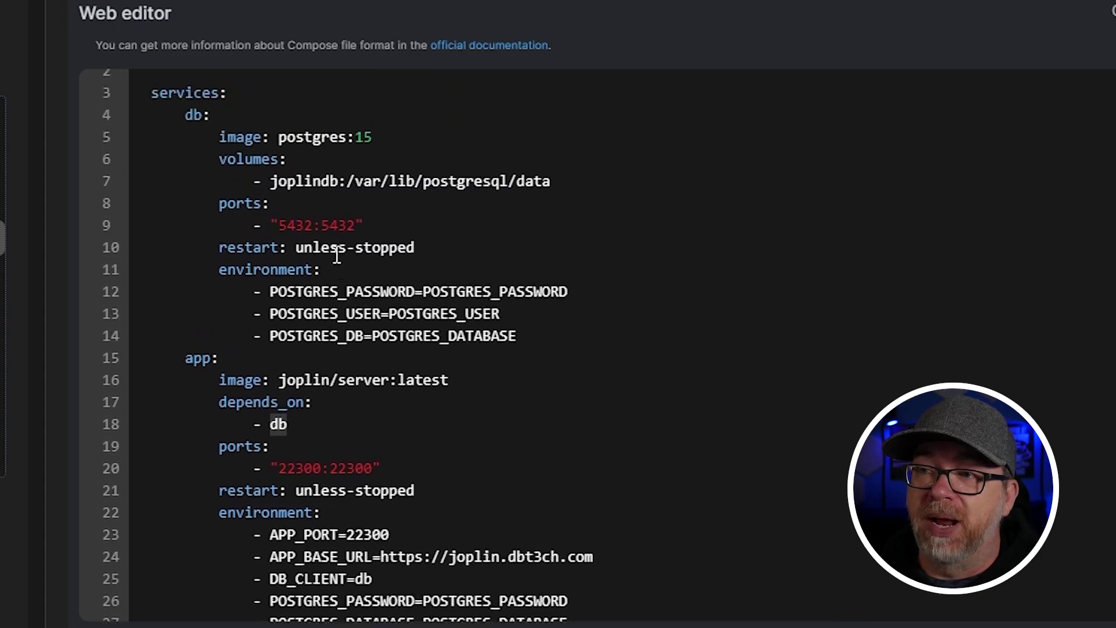
pyautogui.doubleClick(195, 150)
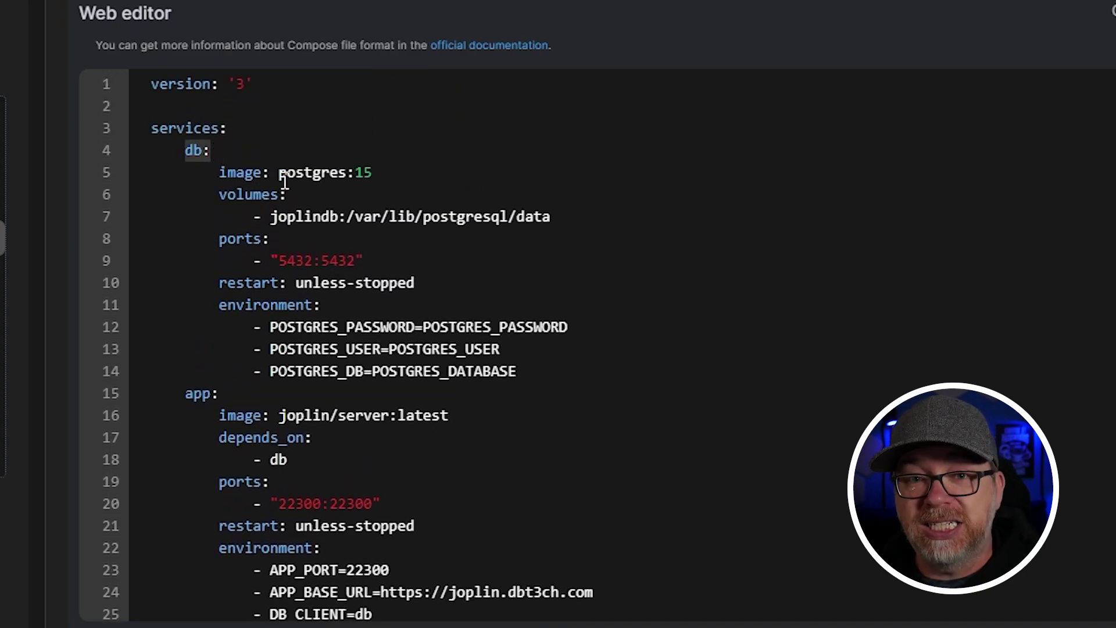
pyautogui.scroll(-5, 324, 258)
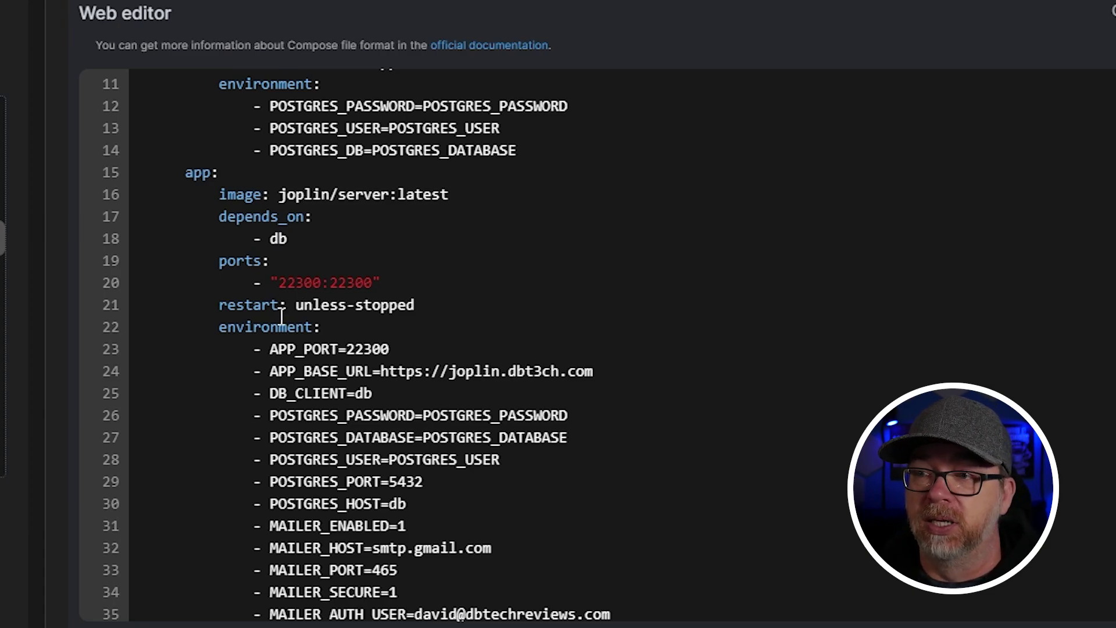
pyautogui.doubleClick(349, 350)
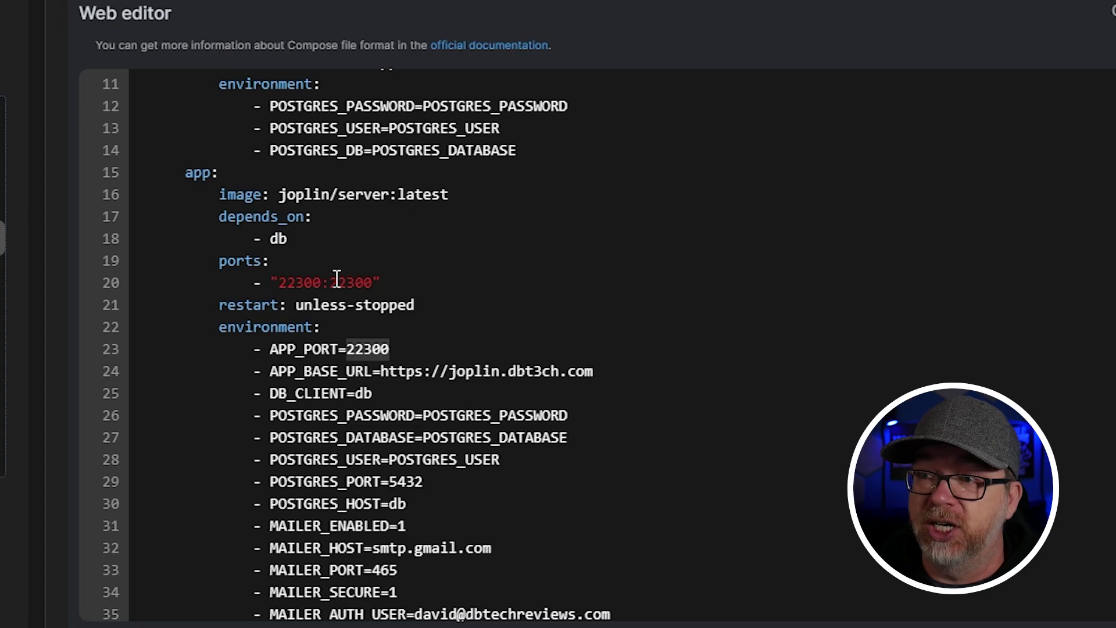
pyautogui.moveTo(329, 283); pyautogui.dragTo(368, 280)
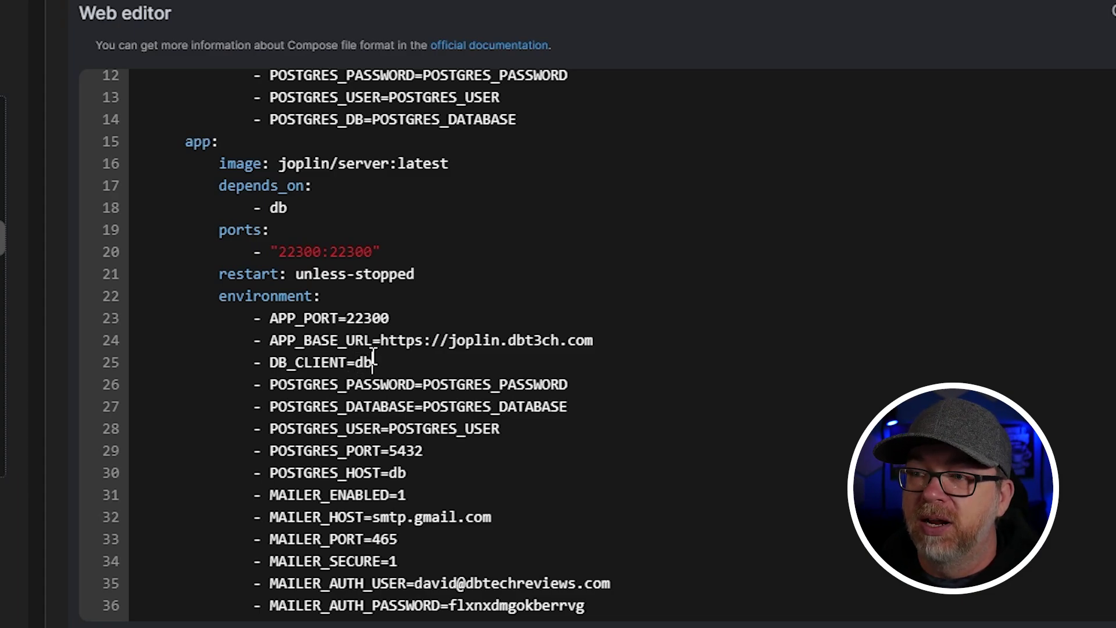
pyautogui.scroll(4, 391, 356)
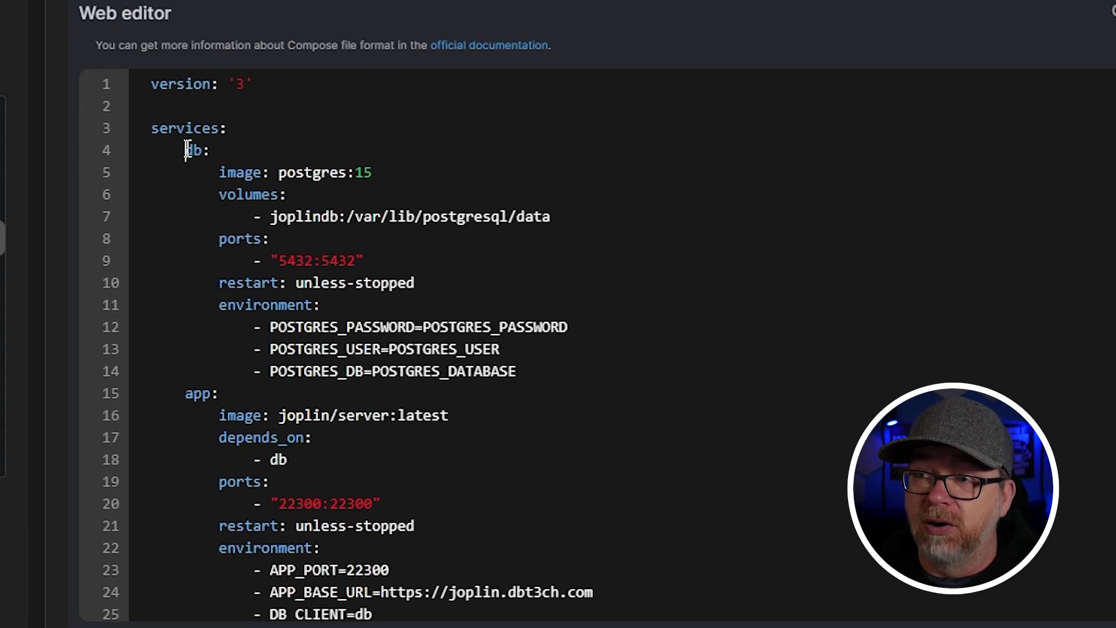
pyautogui.moveTo(185, 150); pyautogui.dragTo(203, 151)
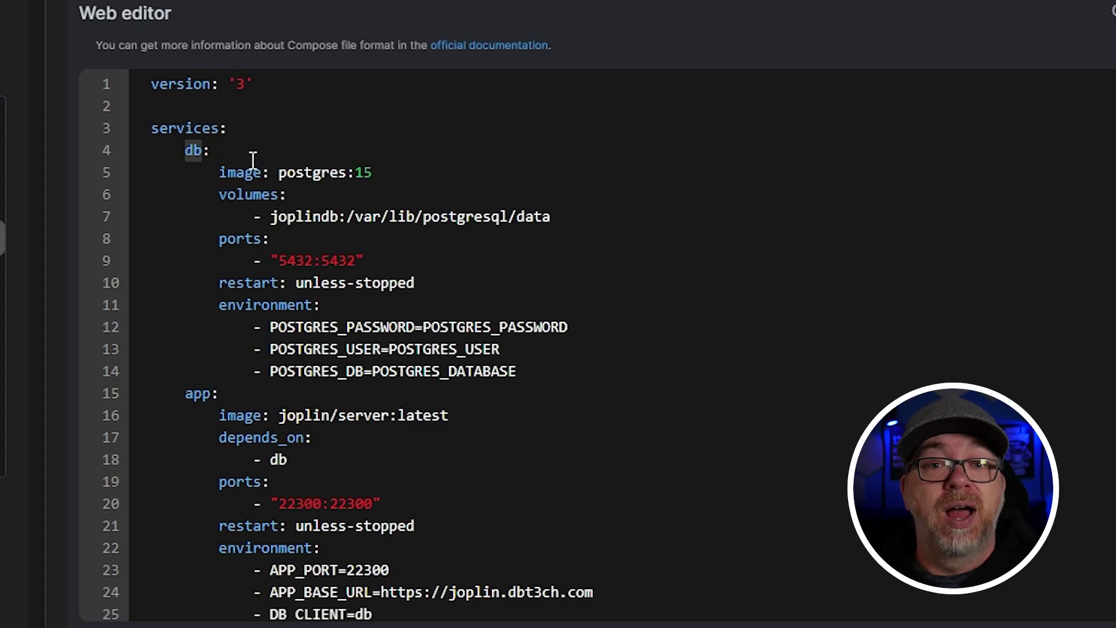
pyautogui.scroll(-5, 256, 163)
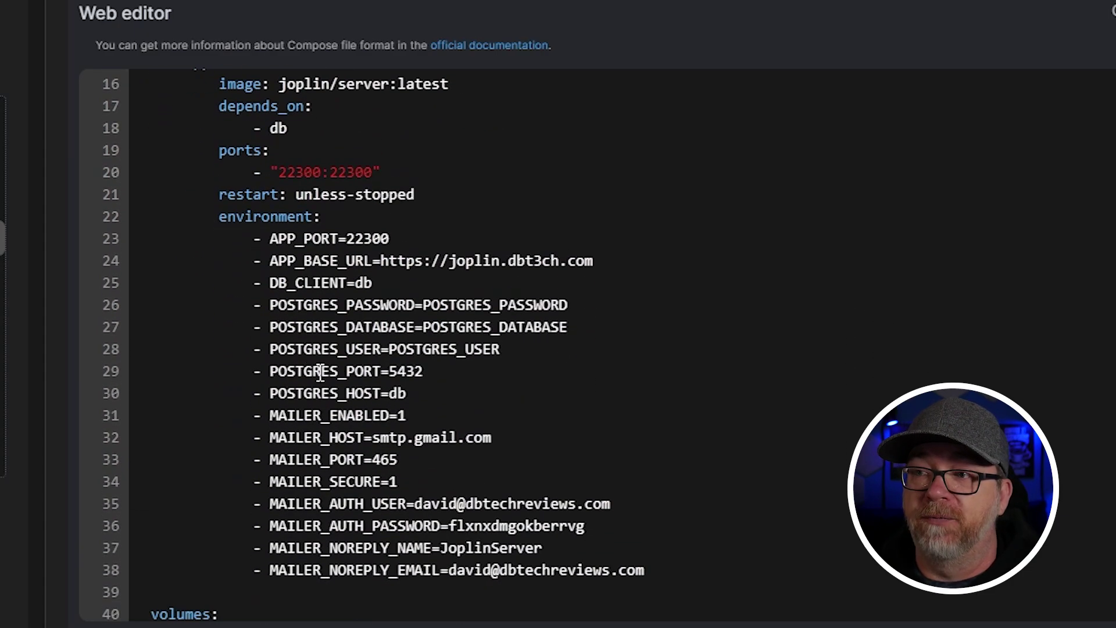
# Step: Review the stack's DB_CLIENT value (db) and the joplindb volume name, then scroll down to deploy
pyautogui.moveTo(356, 284); pyautogui.dragTo(377, 285)
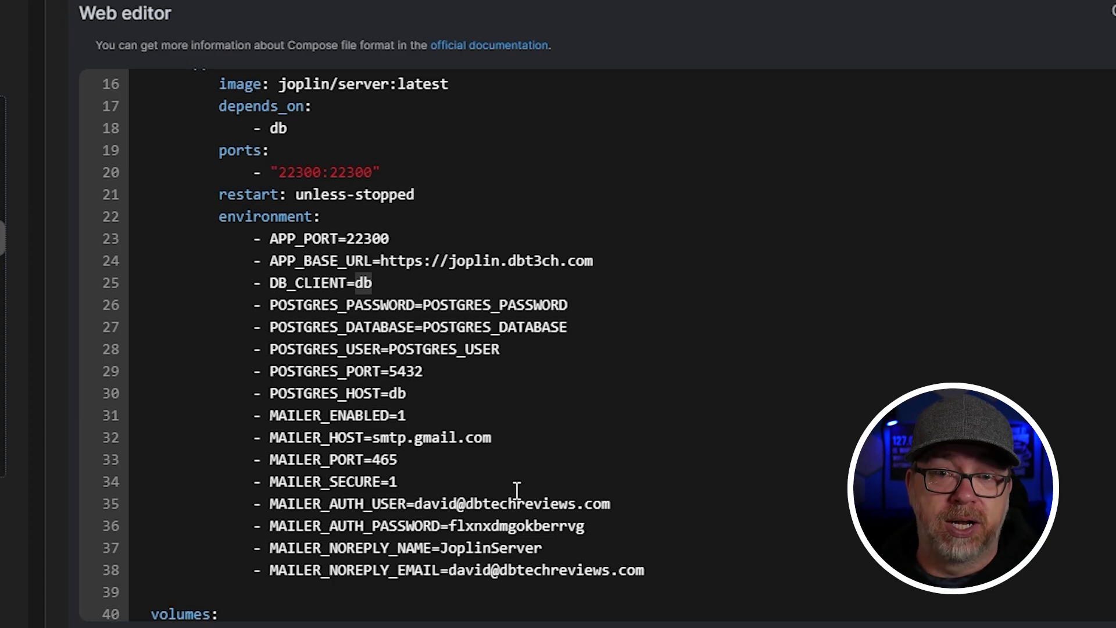
pyautogui.scroll(-5, 517, 490)
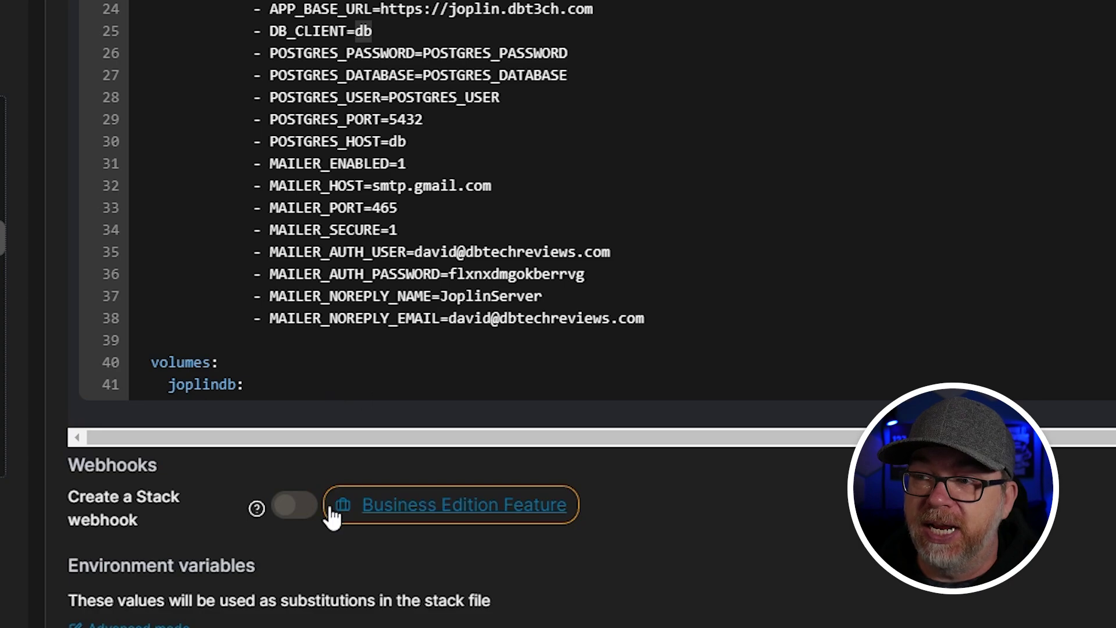
pyautogui.scroll(12, 332, 516)
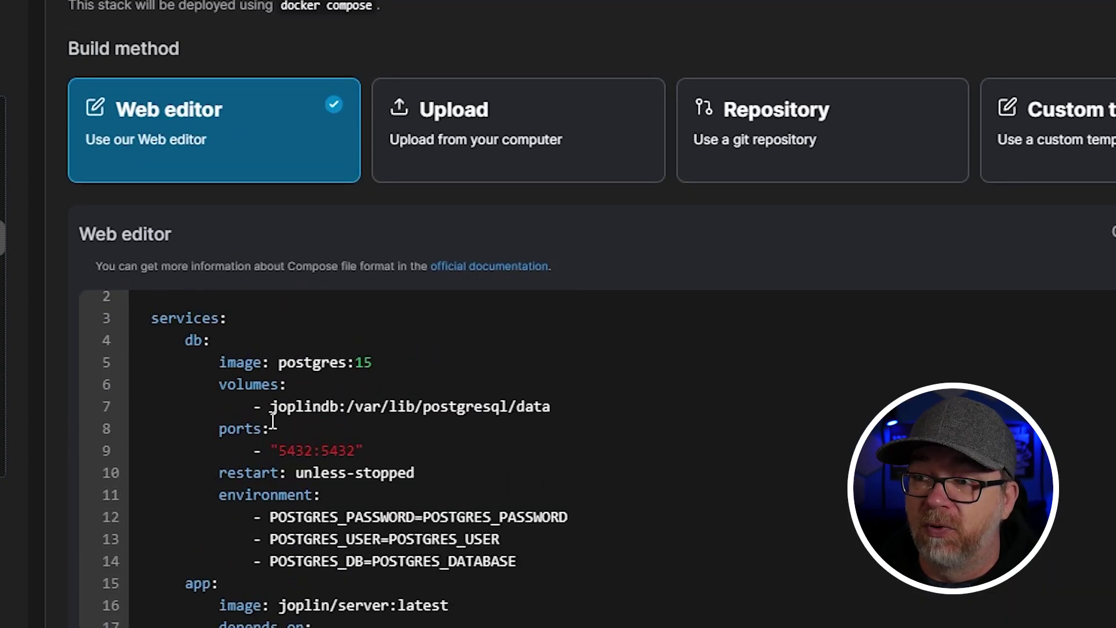
pyautogui.moveTo(270, 407); pyautogui.dragTo(339, 402)
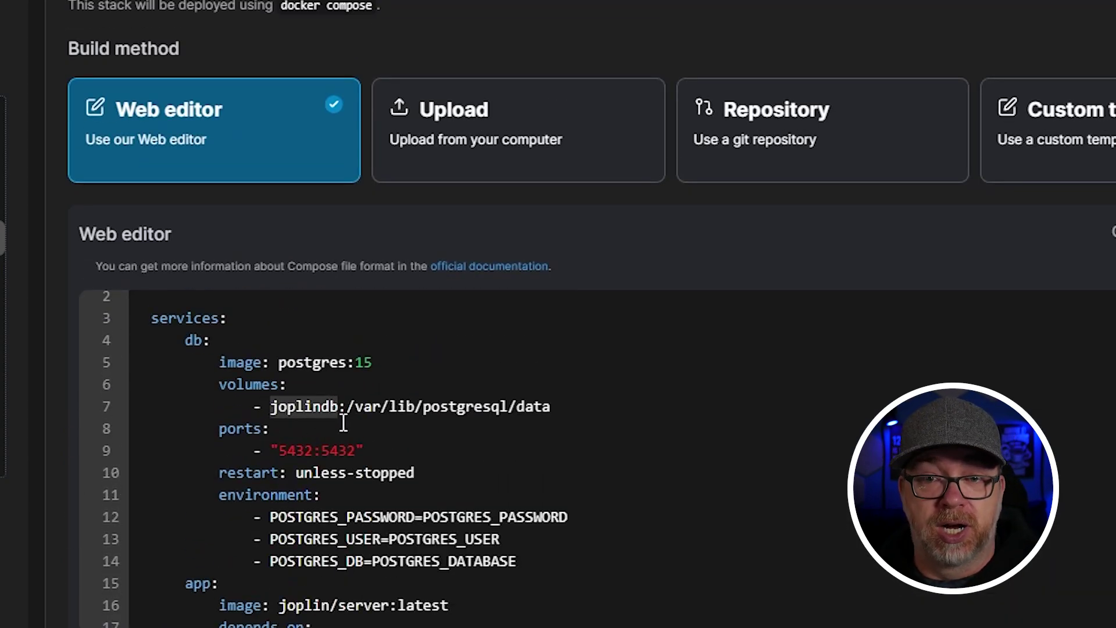
pyautogui.scroll(-10, 344, 422)
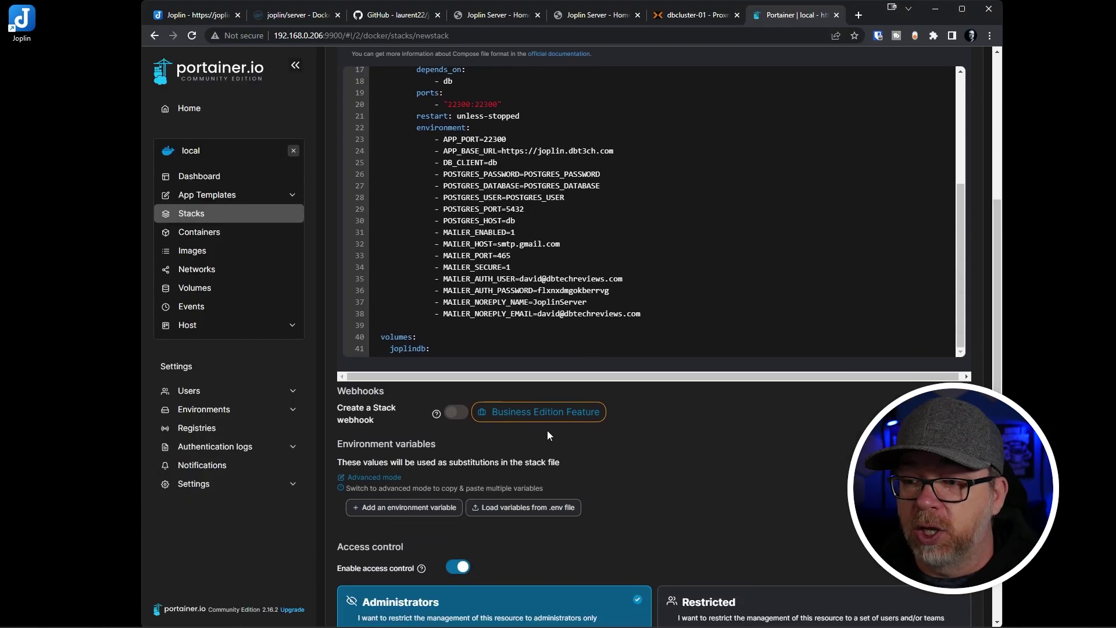
pyautogui.scroll(-2, 548, 434)
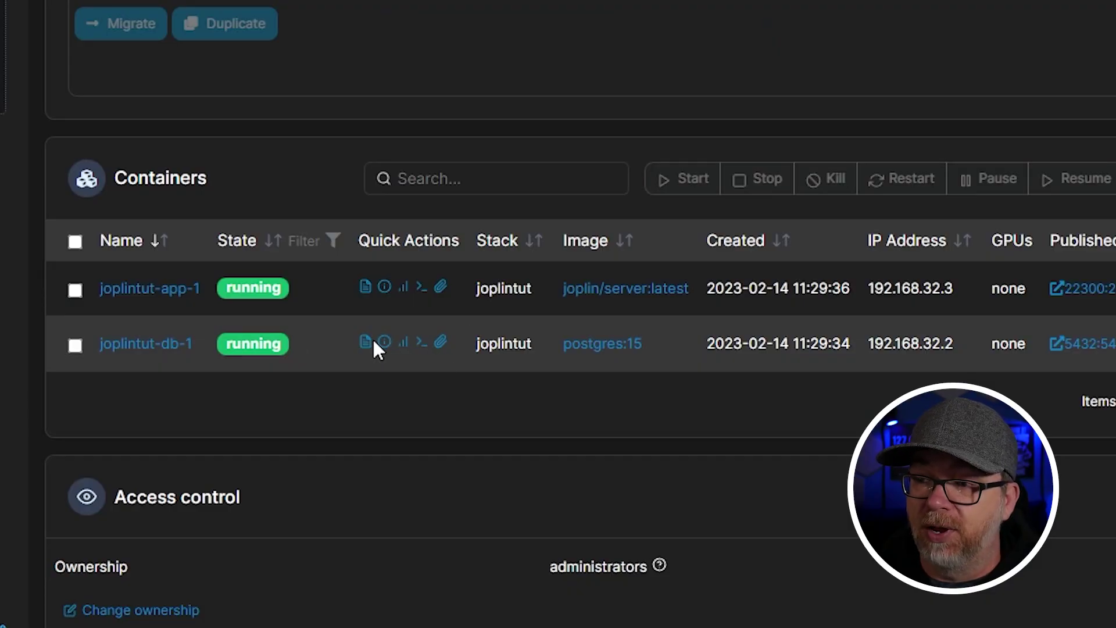
# Step: Inspect the database container's logs, then the joplintut-app-1 logs, to confirm the server and email service started
pyautogui.click(363, 348)
pyautogui.scroll(-4, 407, 194)
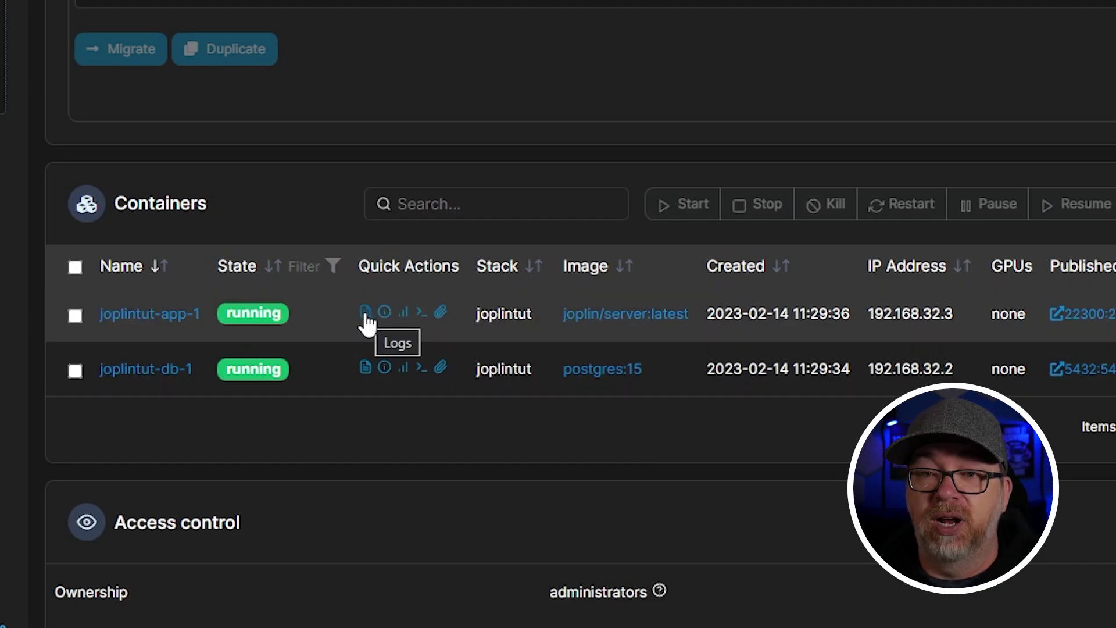
pyautogui.click(365, 314)
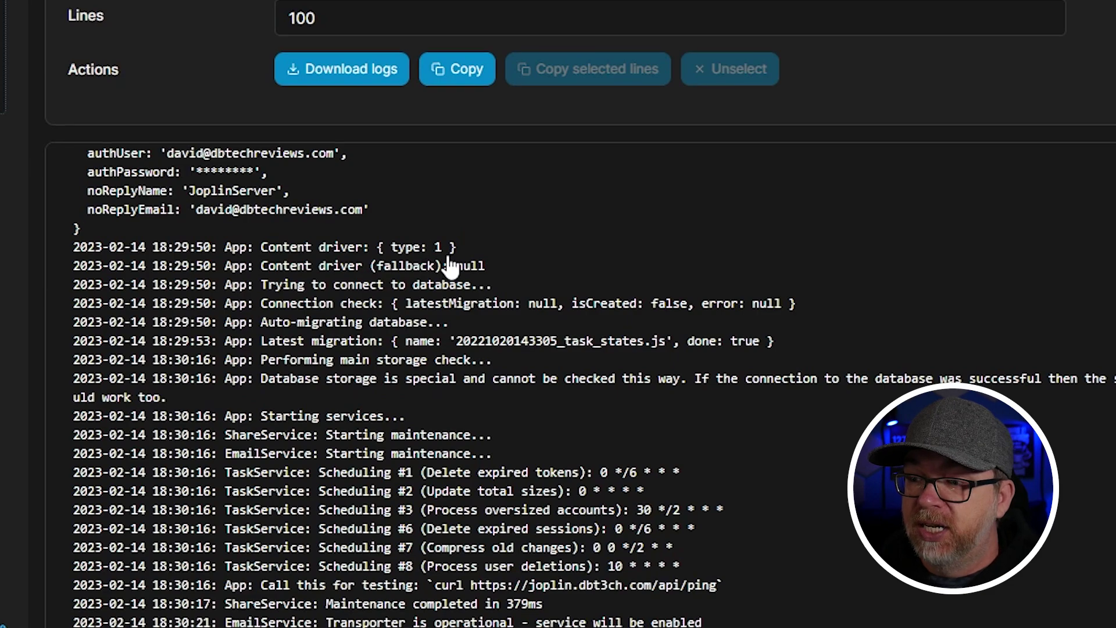
pyautogui.scroll(-1, 427, 270)
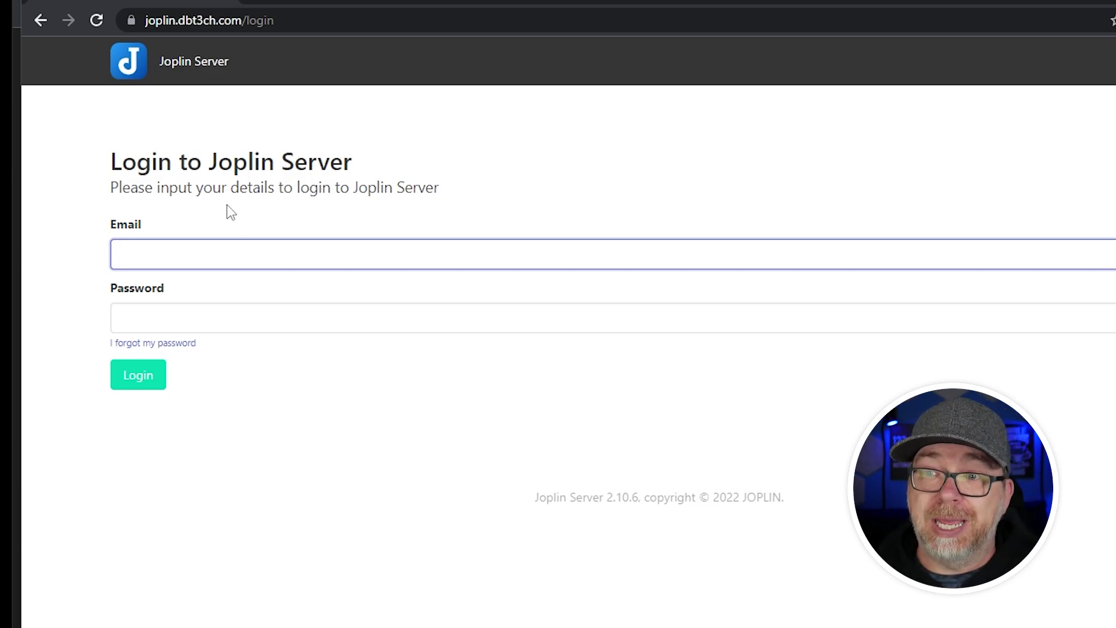
# Step: Log in to Joplin Server with the default admin e-mail and password found by a web search
pyautogui.click(285, 2)
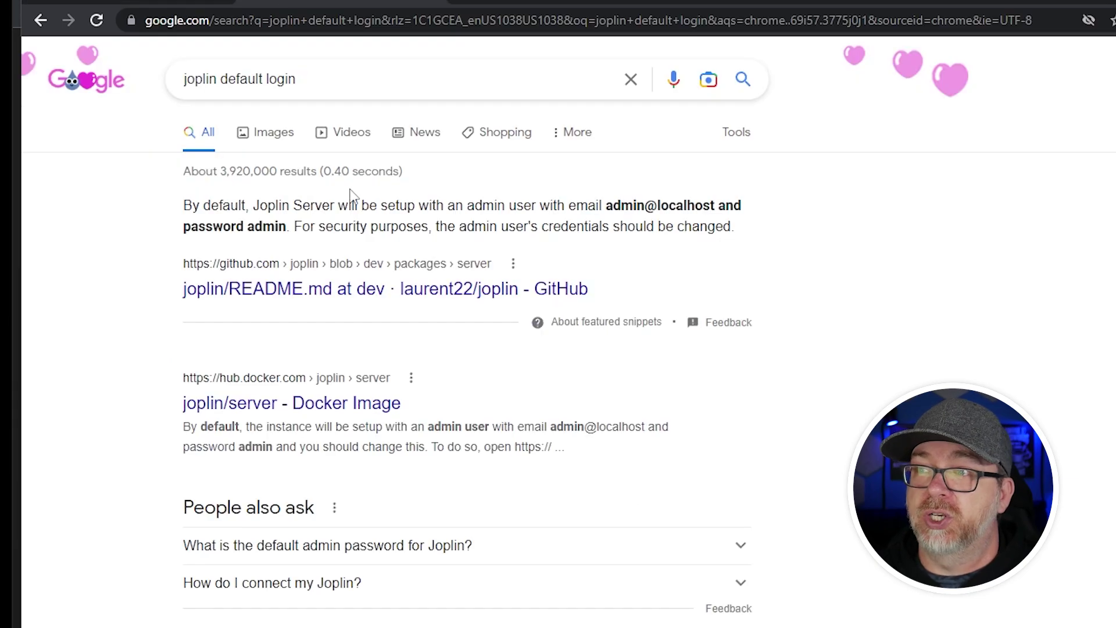
pyautogui.moveTo(606, 205); pyautogui.dragTo(717, 206)
pyautogui.hotkey('ctrl', 'c')
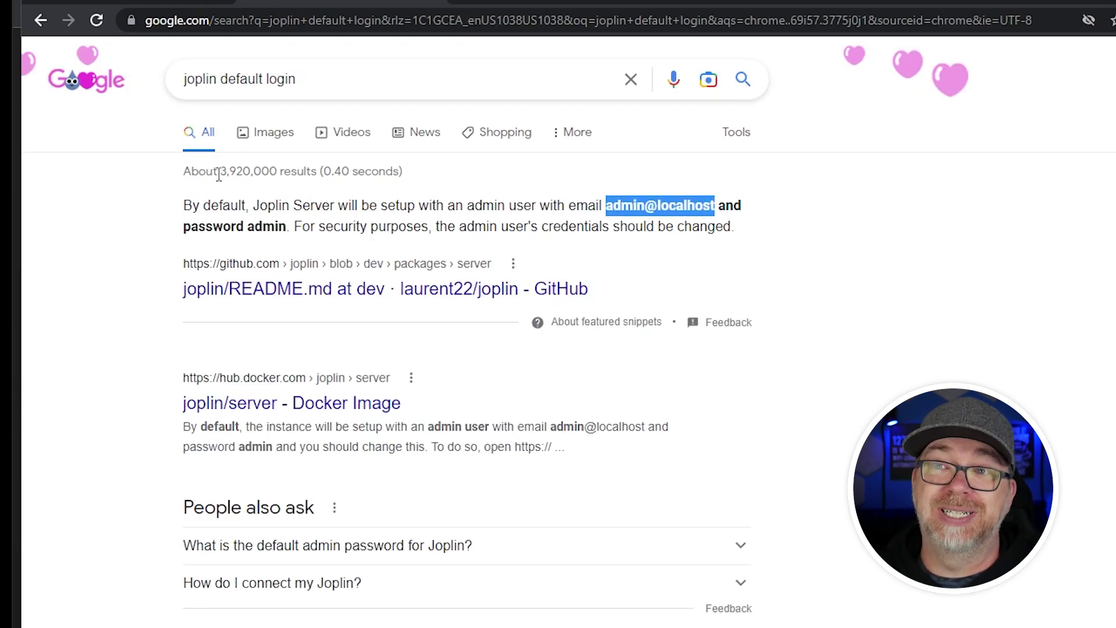
pyautogui.click(131, 2)
pyautogui.hotkey('ctrl', 'v')
pyautogui.press('Tab')
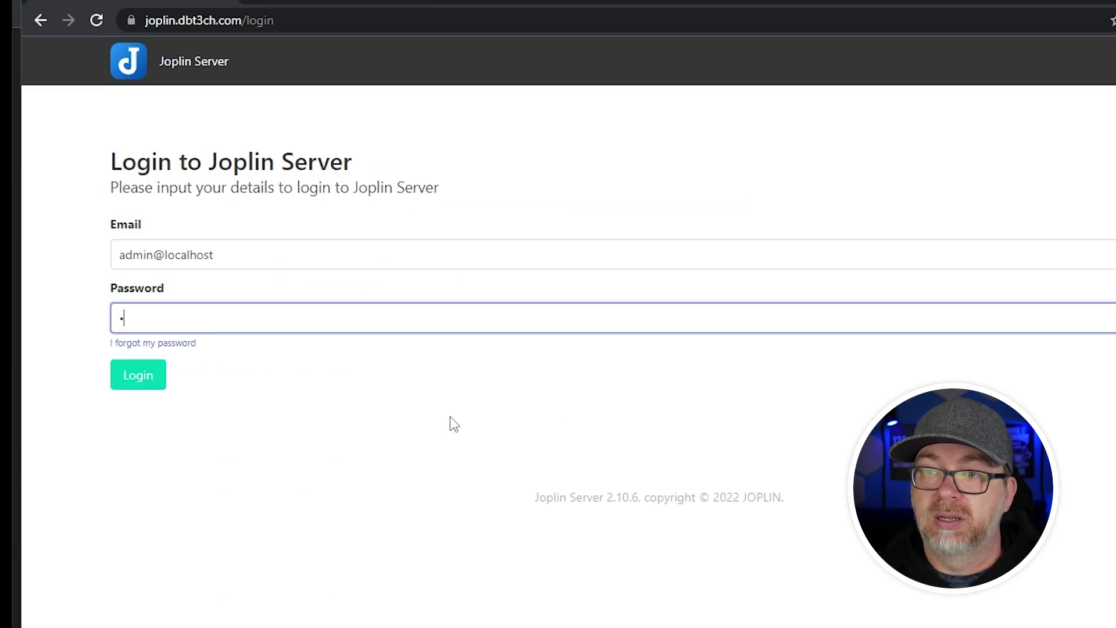
pyautogui.press('Return')
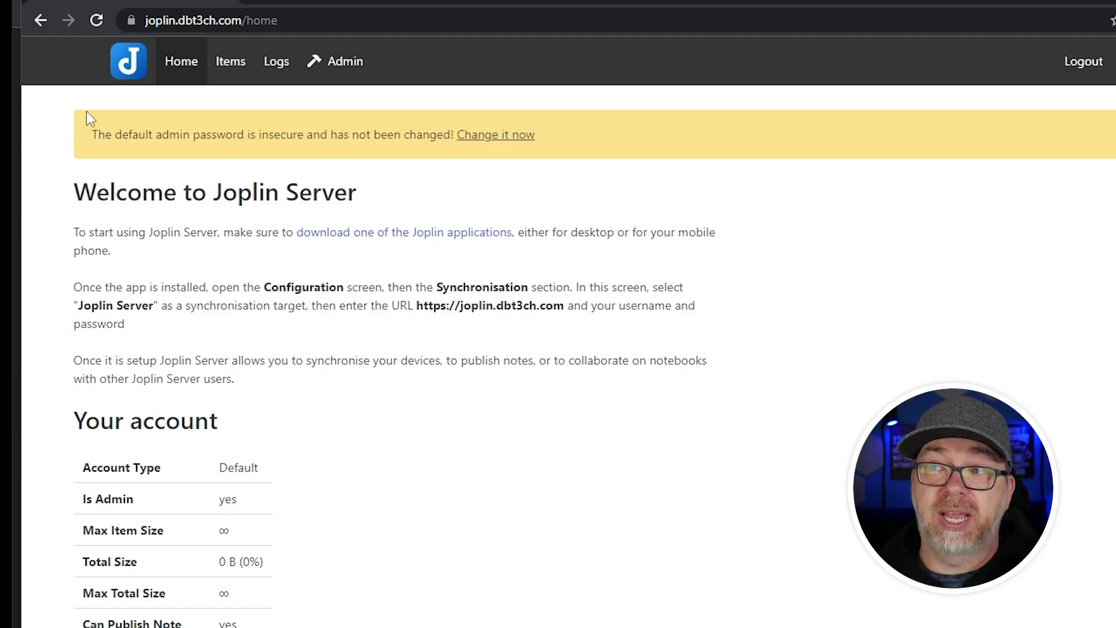
# Step: Replace the admin's full name and e-mail with the owner's, and paste a new strong password twice
pyautogui.click(487, 143)
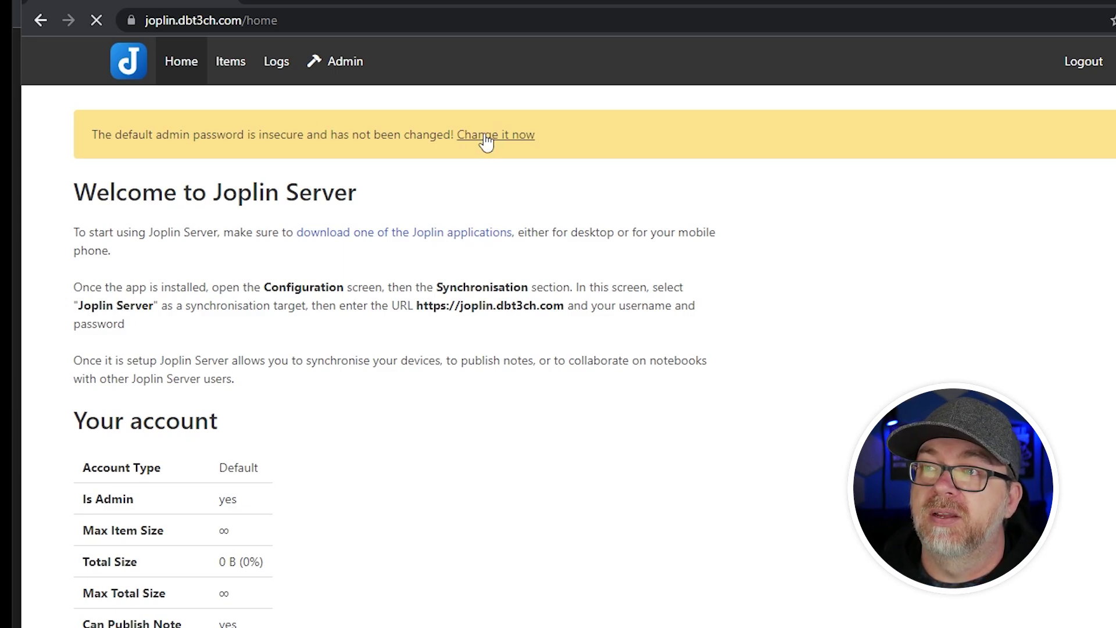
pyautogui.click(174, 272)
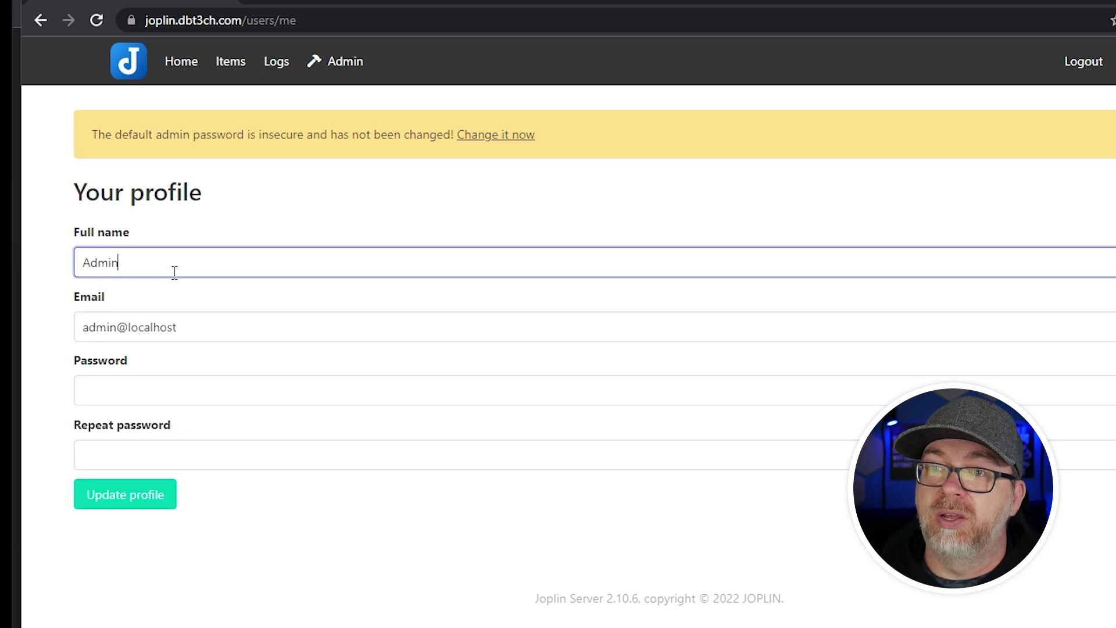
pyautogui.doubleClick(174, 272)
pyautogui.write('DB Tech')
pyautogui.press('Tab')
pyautogui.press('Tab')
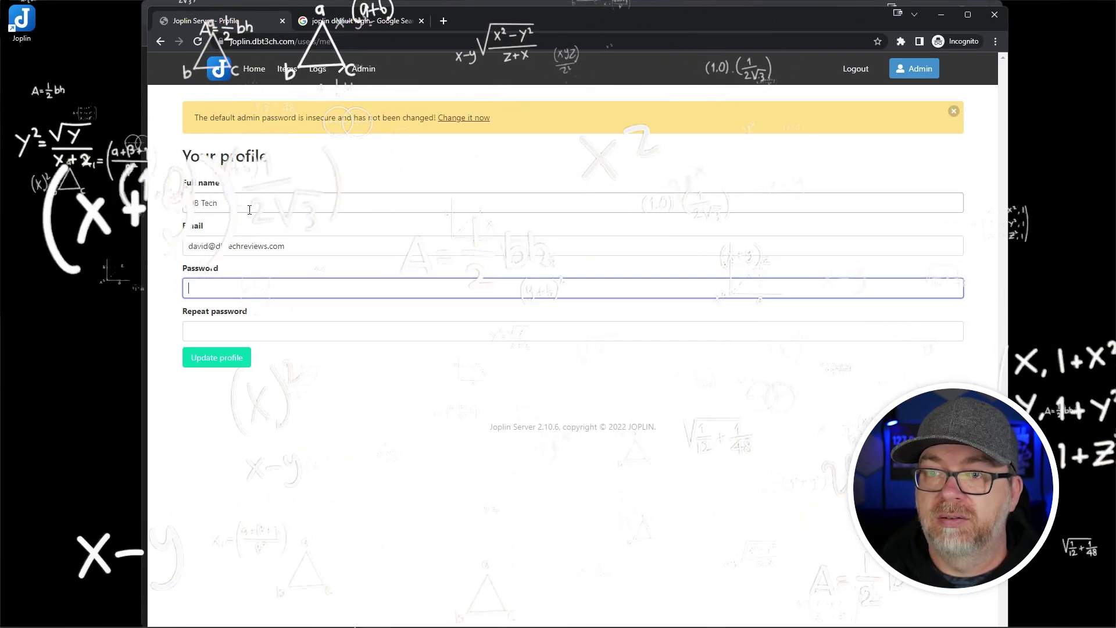
pyautogui.hotkey('ctrl', 'v')
pyautogui.press('Tab')
pyautogui.hotkey('ctrl', 'v')
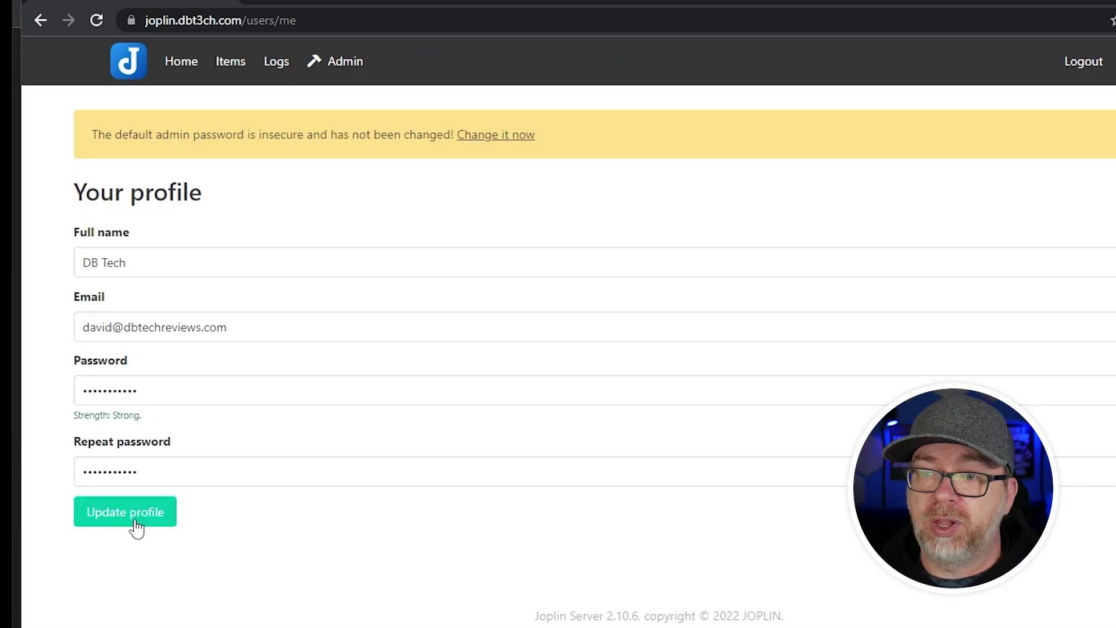
# Step: Save the profile with Update profile to trigger the email confirmation message
pyautogui.click(137, 528)
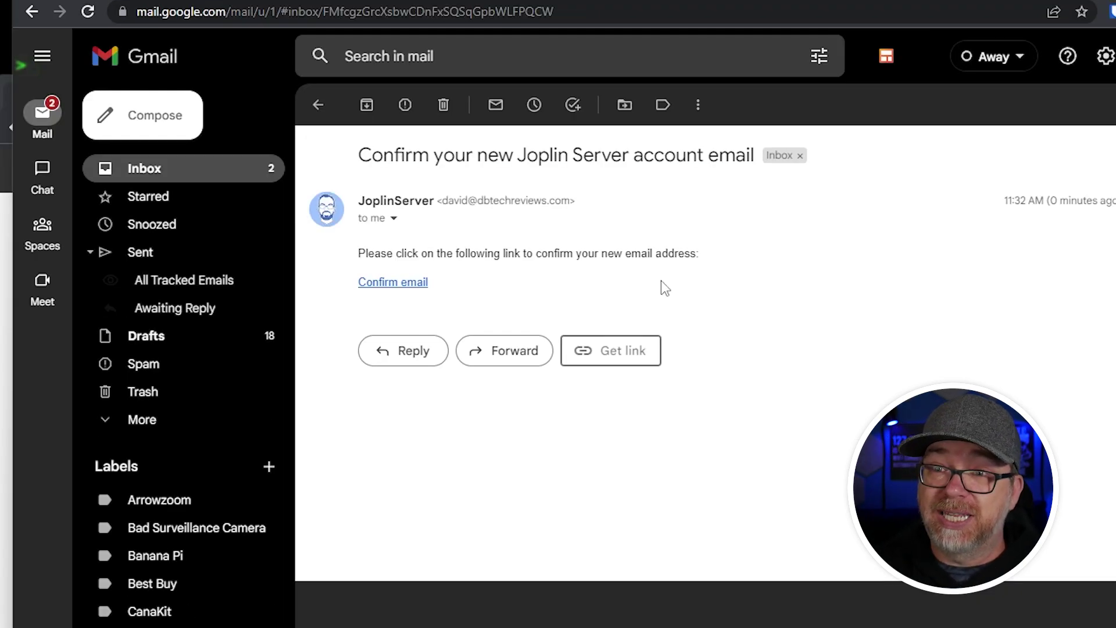
# Step: Follow the Confirm email link in the Gmail message to open the Joplin Server login page
pyautogui.click(5, 314)
pyautogui.moveTo(538, 117); pyautogui.dragTo(466, 321)
pyautogui.click(401, 282)
pyautogui.moveTo(705, 331); pyautogui.dragTo(761, 30)
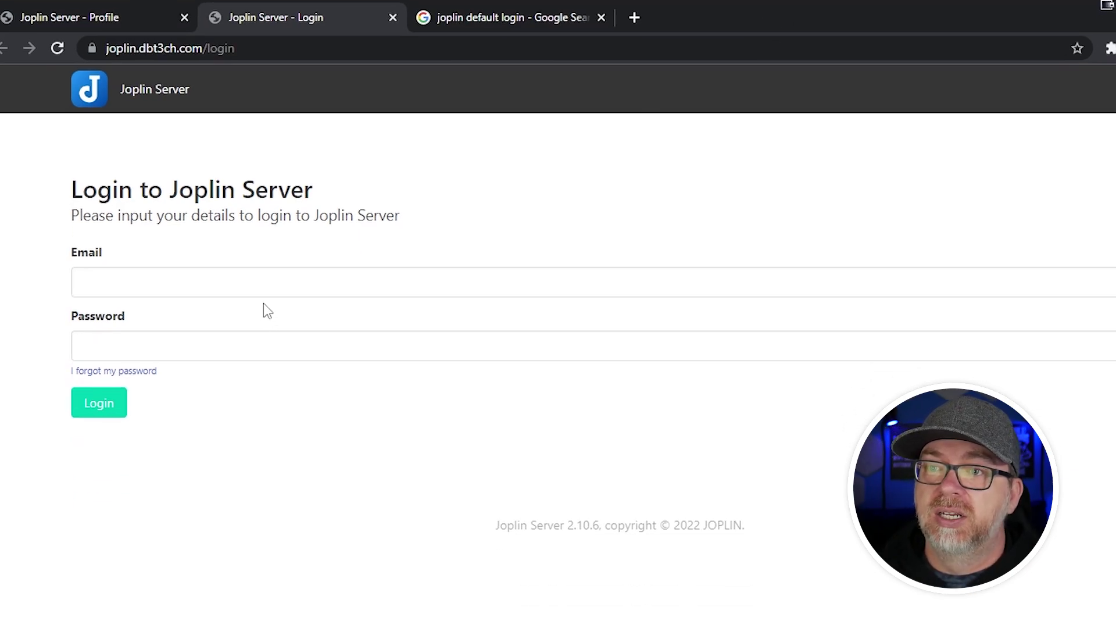
# Step: Log in with the new admin e-mail and dismiss the confirmation-sent and email-confirmed notices
pyautogui.click(263, 280)
pyautogui.write('david')
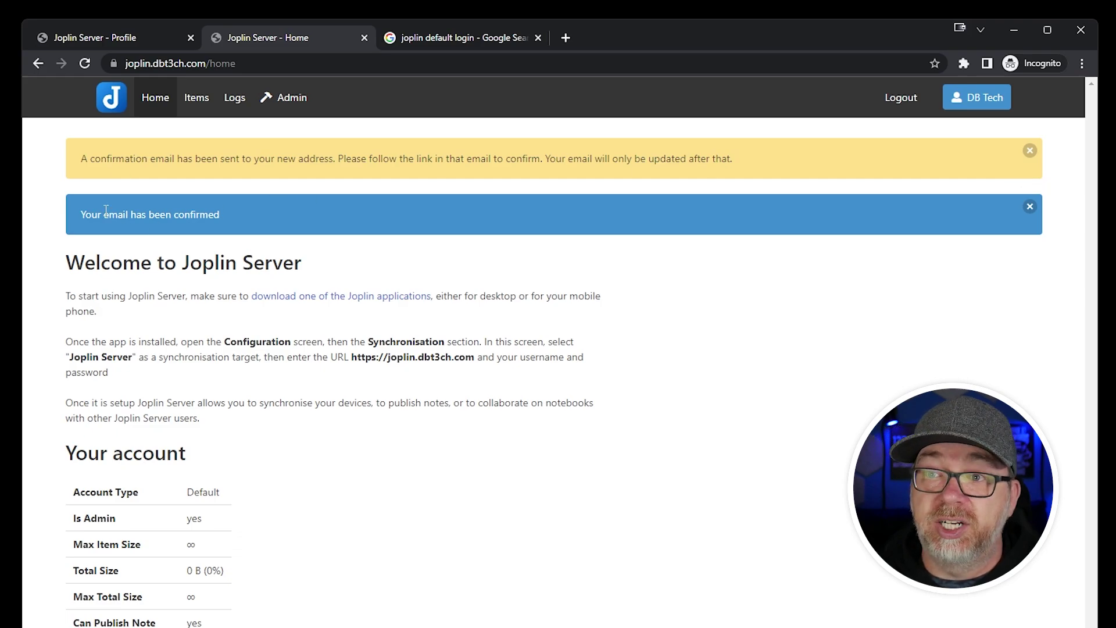
pyautogui.click(1030, 152)
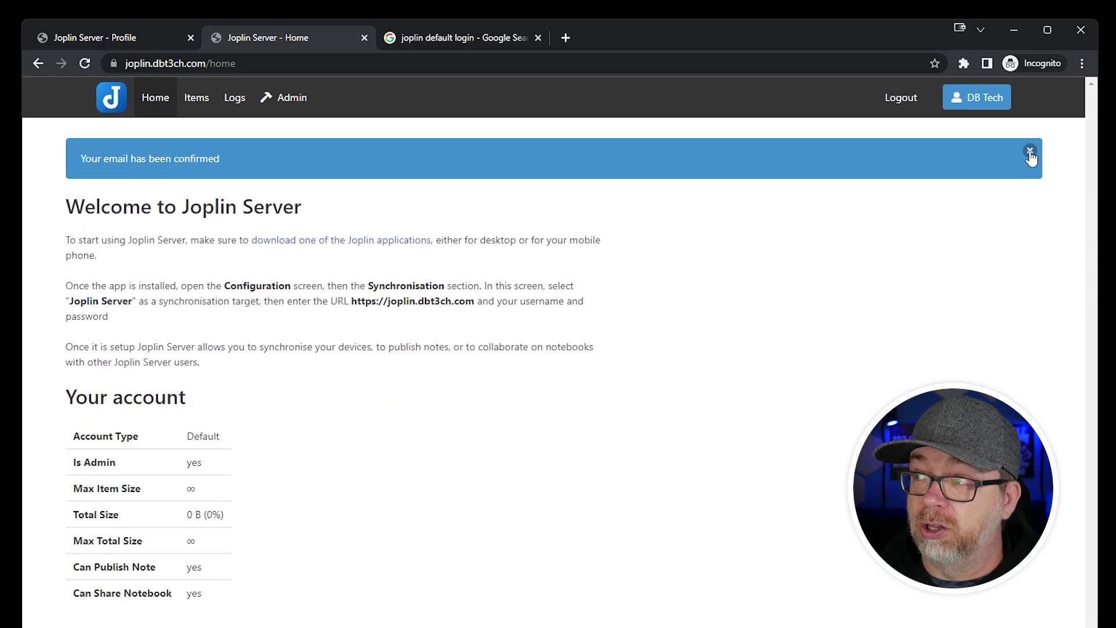
pyautogui.click(1031, 151)
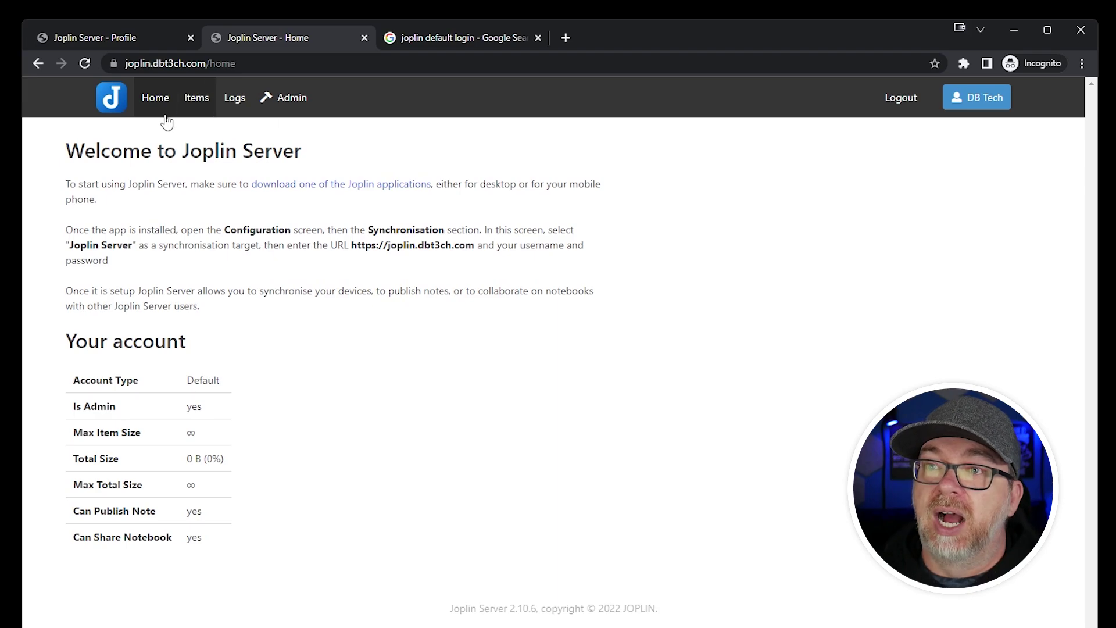
# Step: Look over the empty Items and Logs pages, then go to the Admin dashboard
pyautogui.click(197, 102)
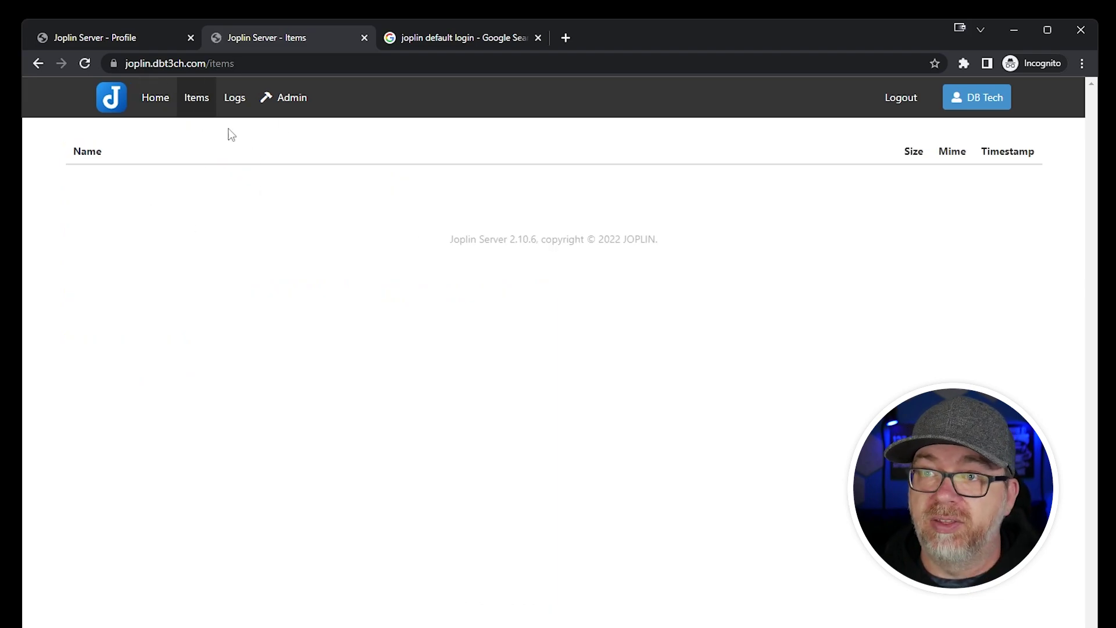
pyautogui.click(235, 100)
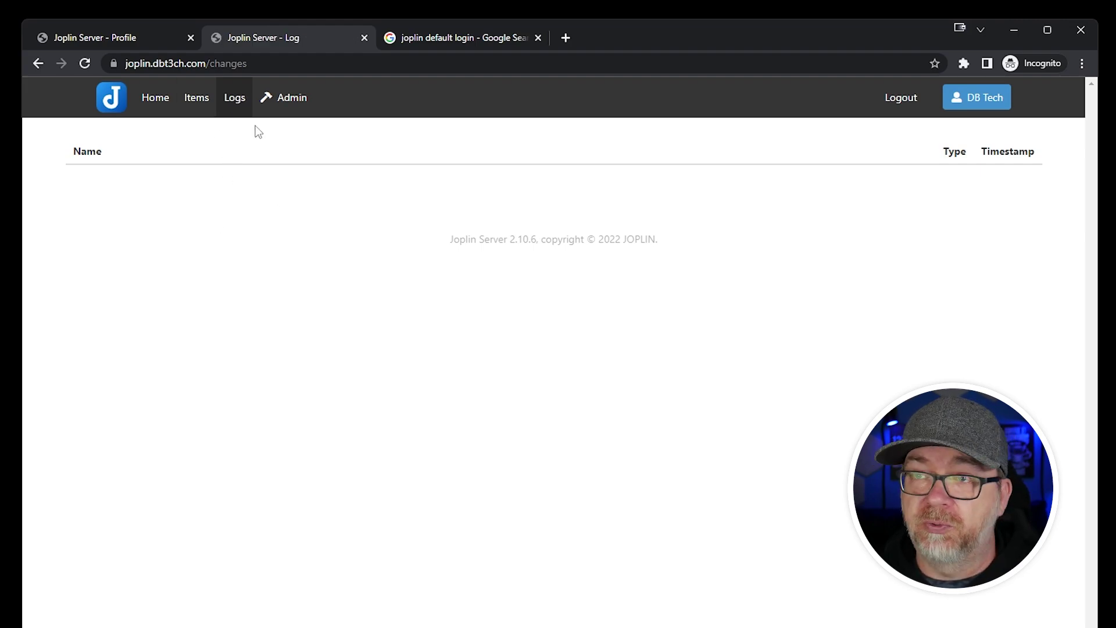
pyautogui.click(279, 99)
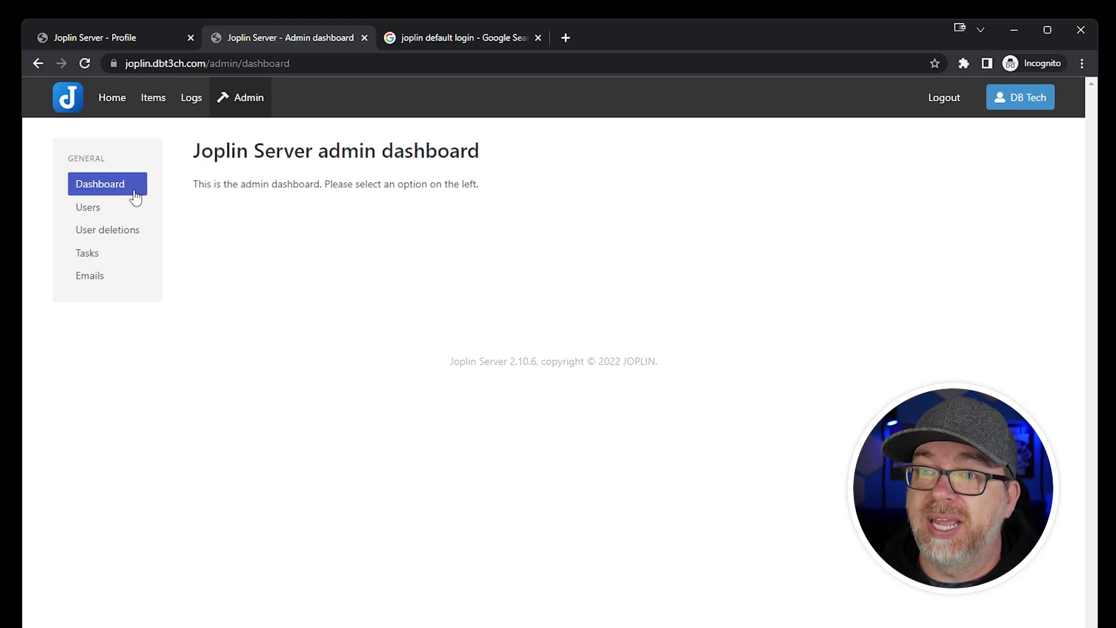
# Step: Review the Users and User deletions admin pages
pyautogui.click(88, 209)
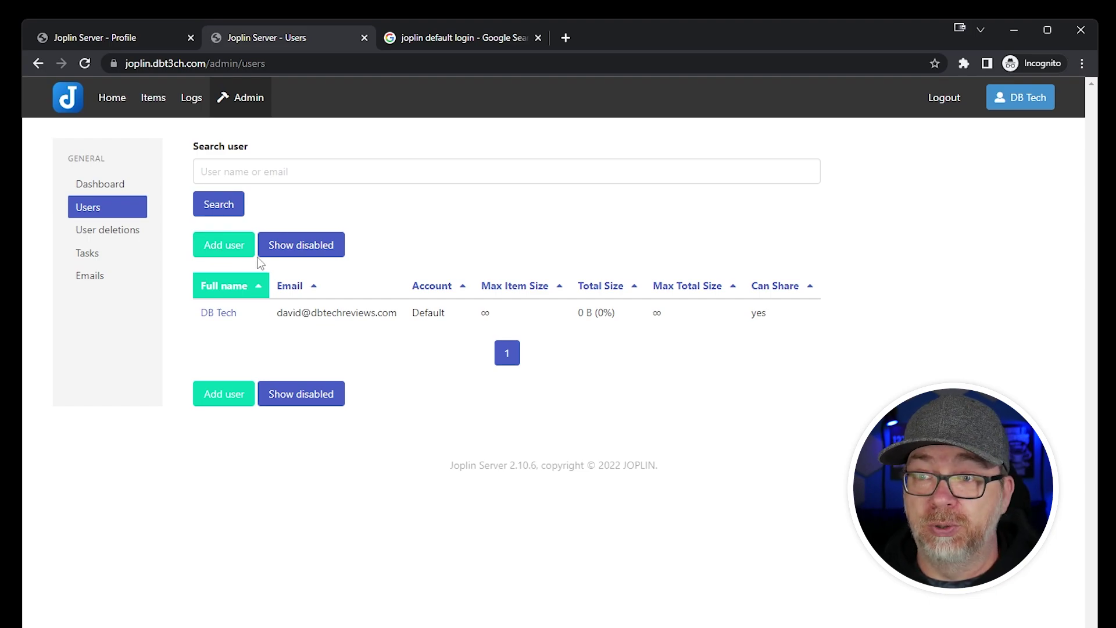
pyautogui.click(105, 235)
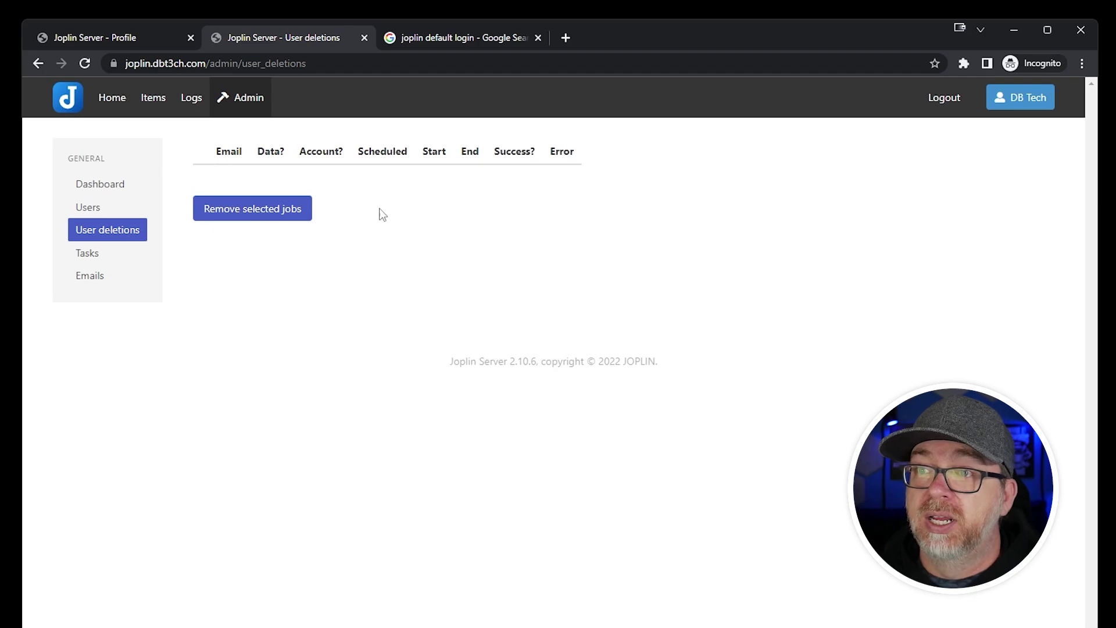
pyautogui.click(92, 254)
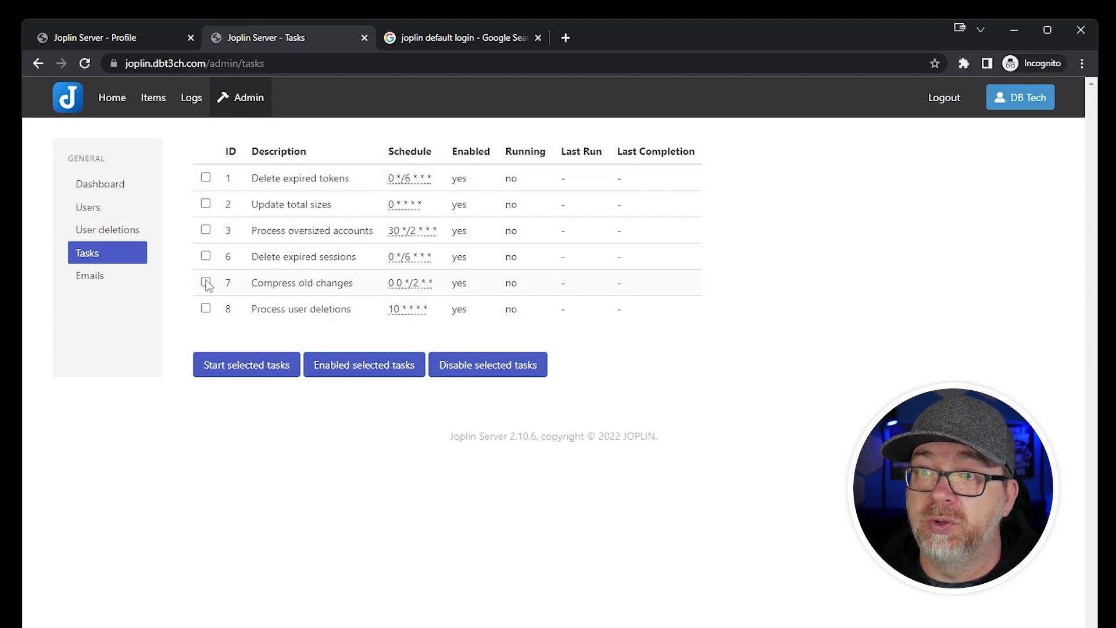
# Step: Run all six scheduled tasks, from Delete expired tokens to Process user deletions, then view sent Emails
pyautogui.click(206, 177)
pyautogui.click(206, 203)
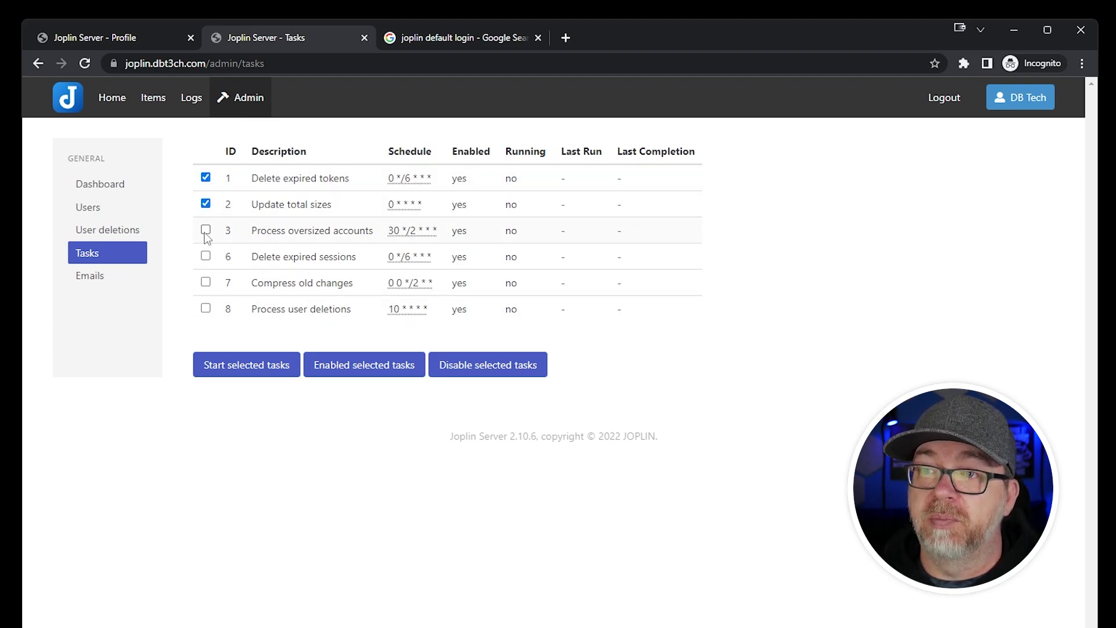
pyautogui.click(206, 231)
pyautogui.click(206, 256)
pyautogui.click(206, 282)
pyautogui.click(205, 309)
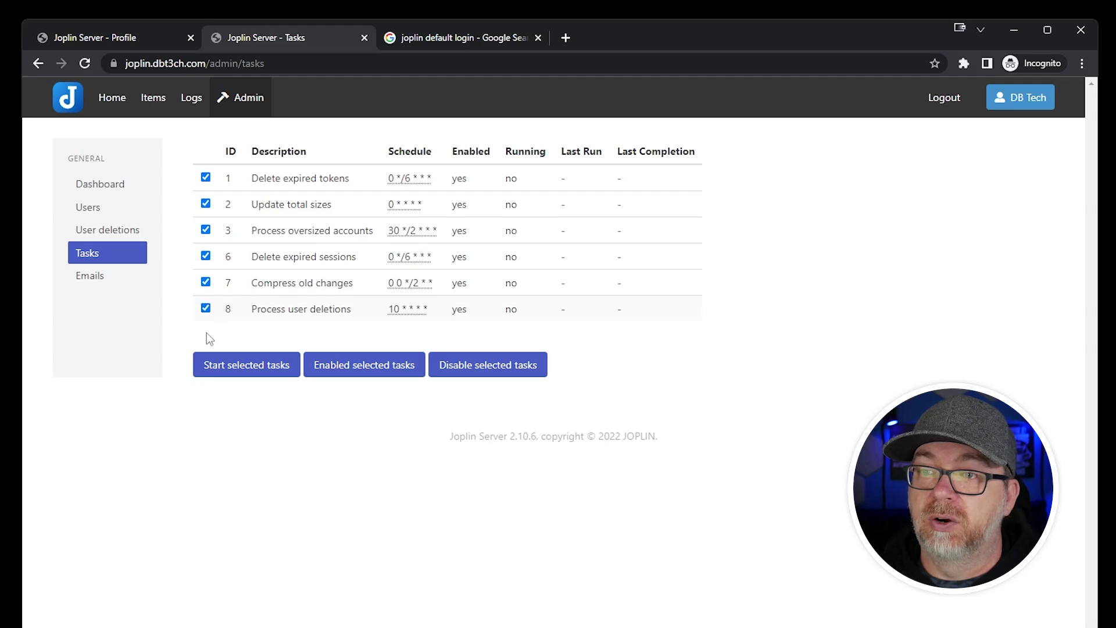
pyautogui.click(223, 376)
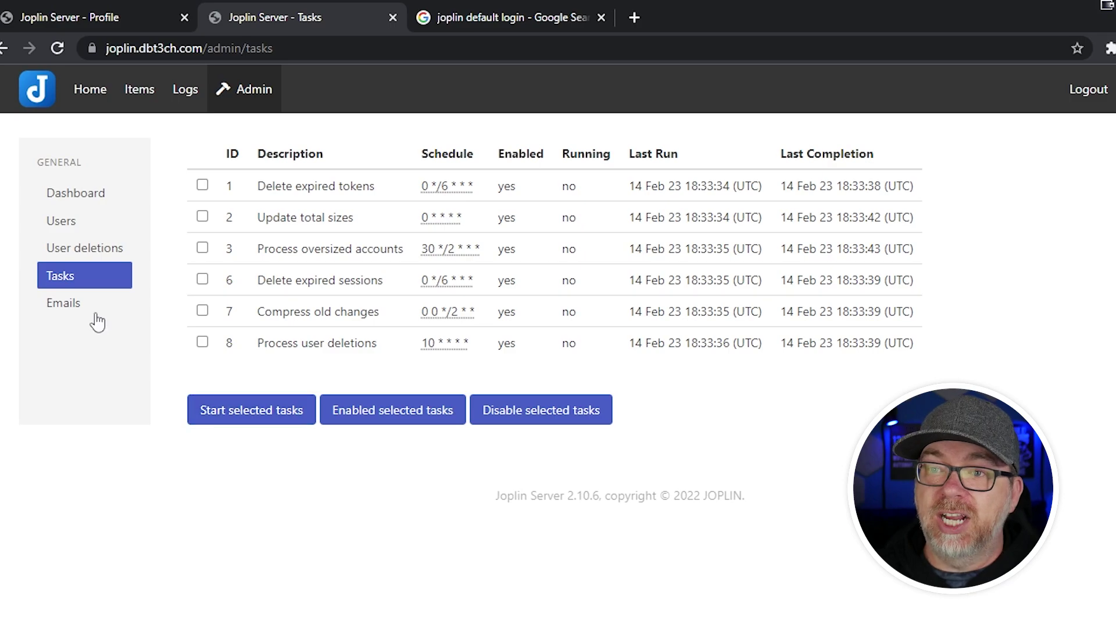
pyautogui.click(93, 279)
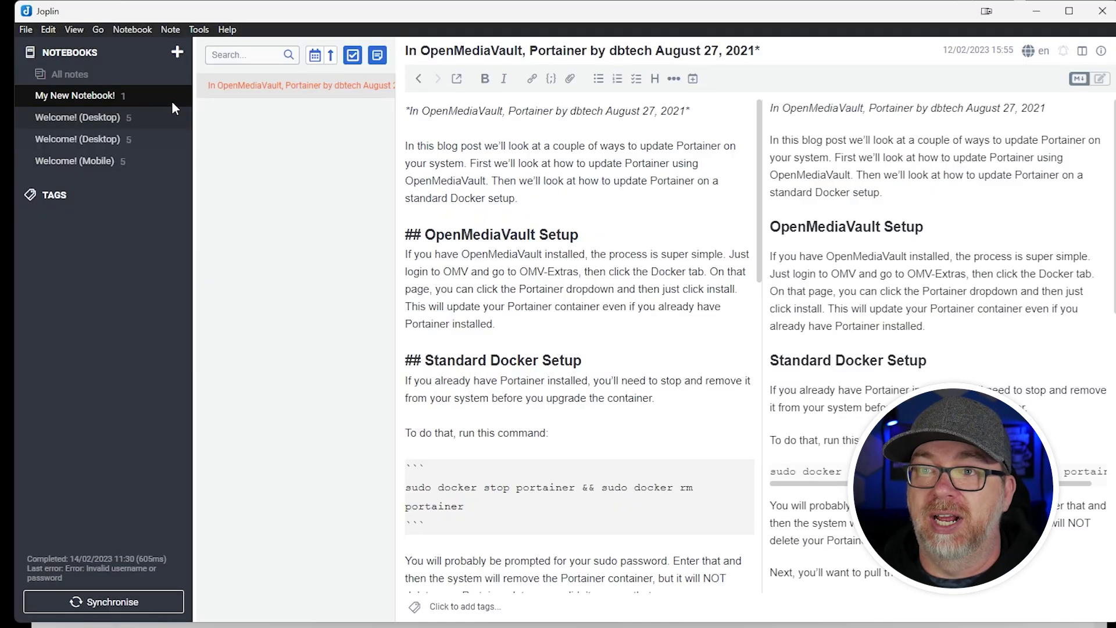
# Step: Synchronise the Joplin desktop notes with the server, then switch back to the browser
pyautogui.click(114, 607)
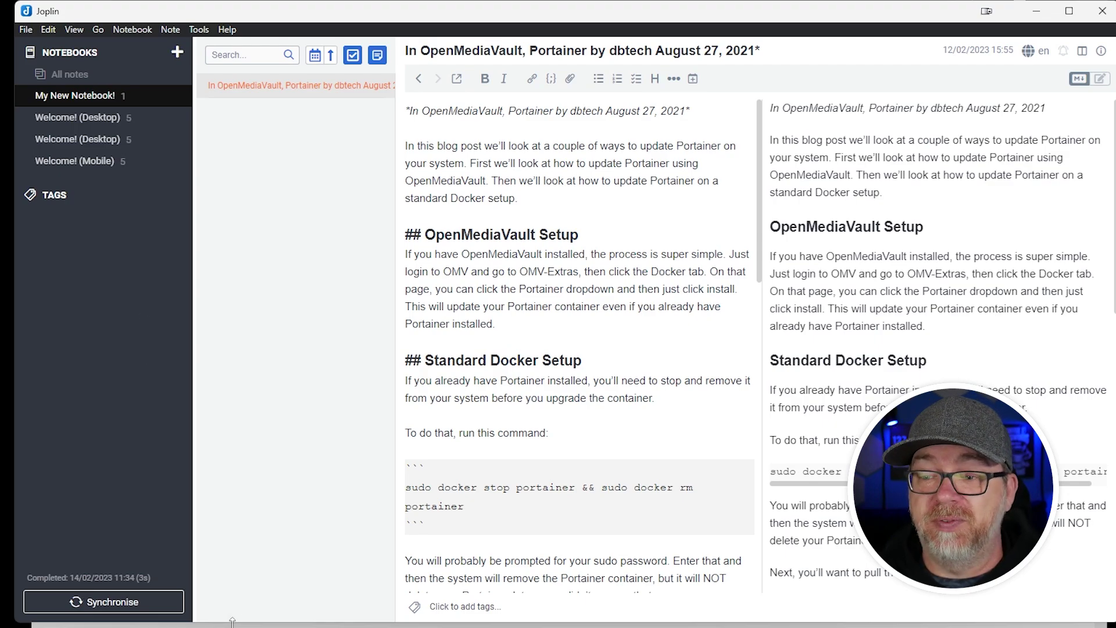
pyautogui.hotkey('alt', 'Tab')
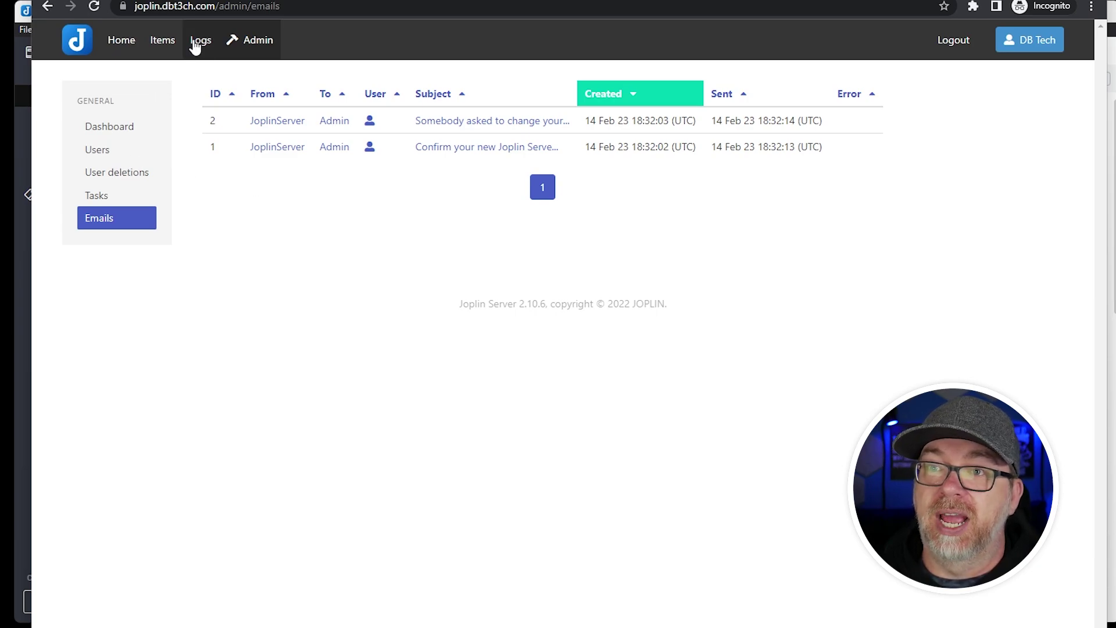
# Step: View the Items page to see the three files synced from the desktop app
pyautogui.click(162, 39)
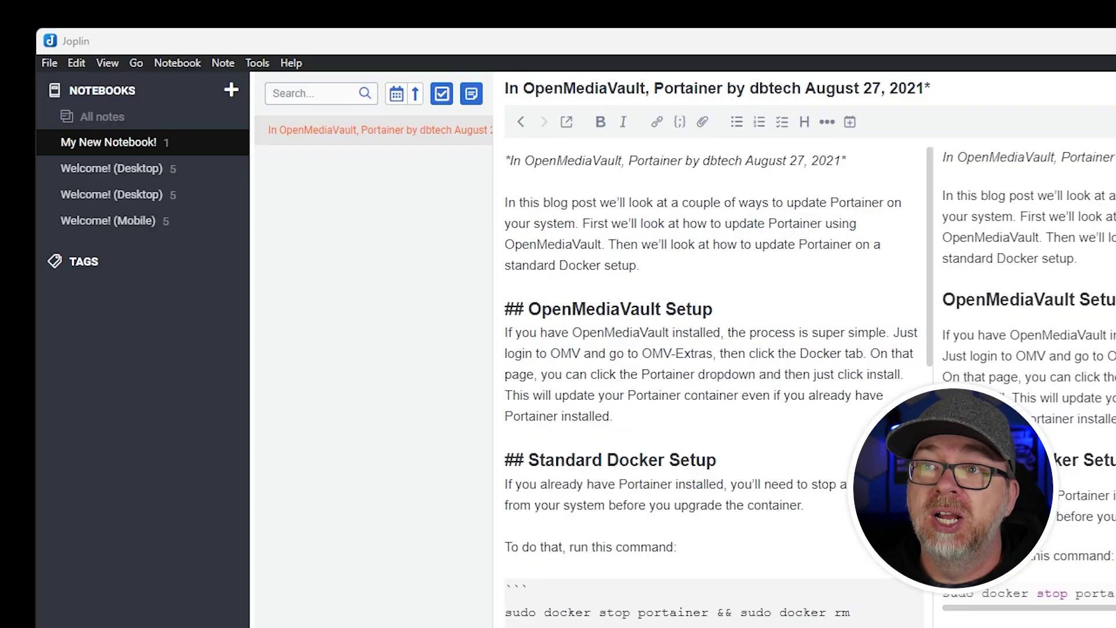
pyautogui.click(258, 63)
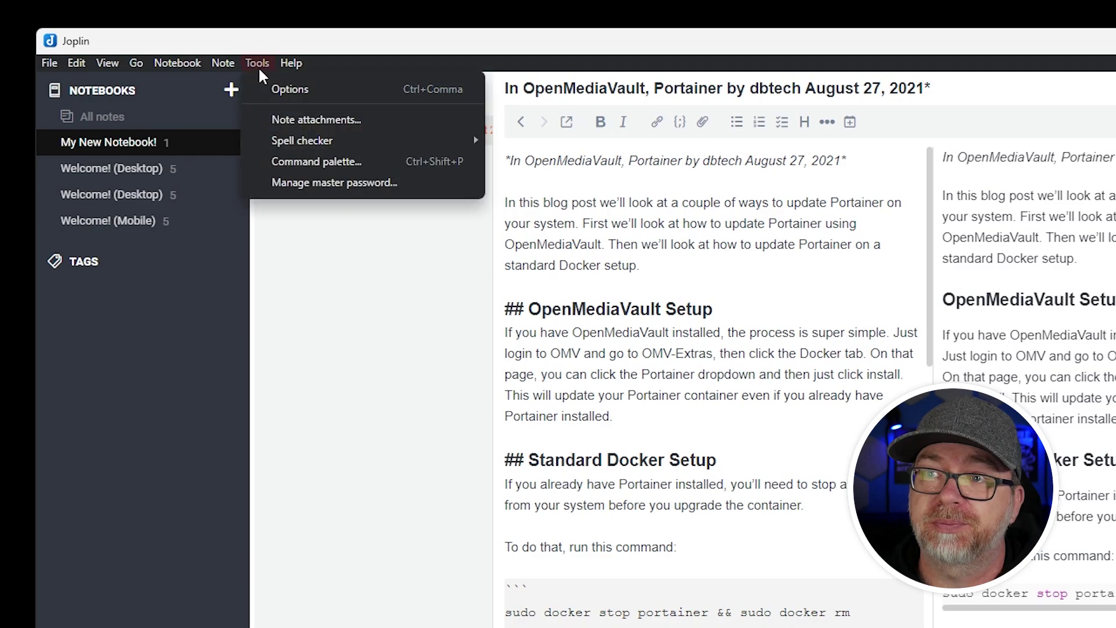
pyautogui.click(269, 91)
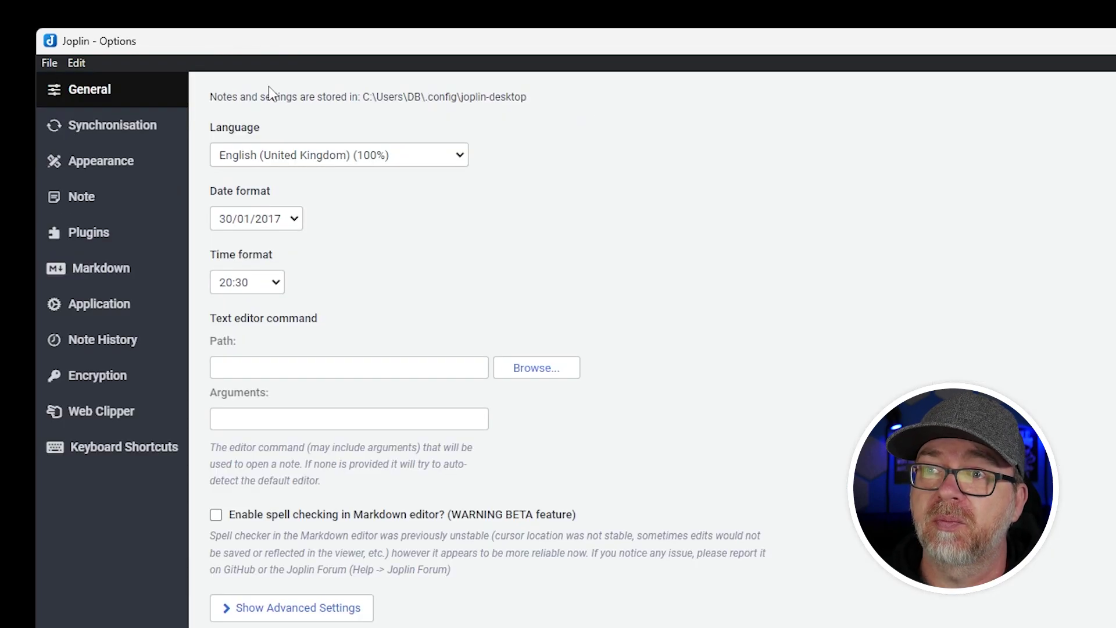
pyautogui.click(119, 125)
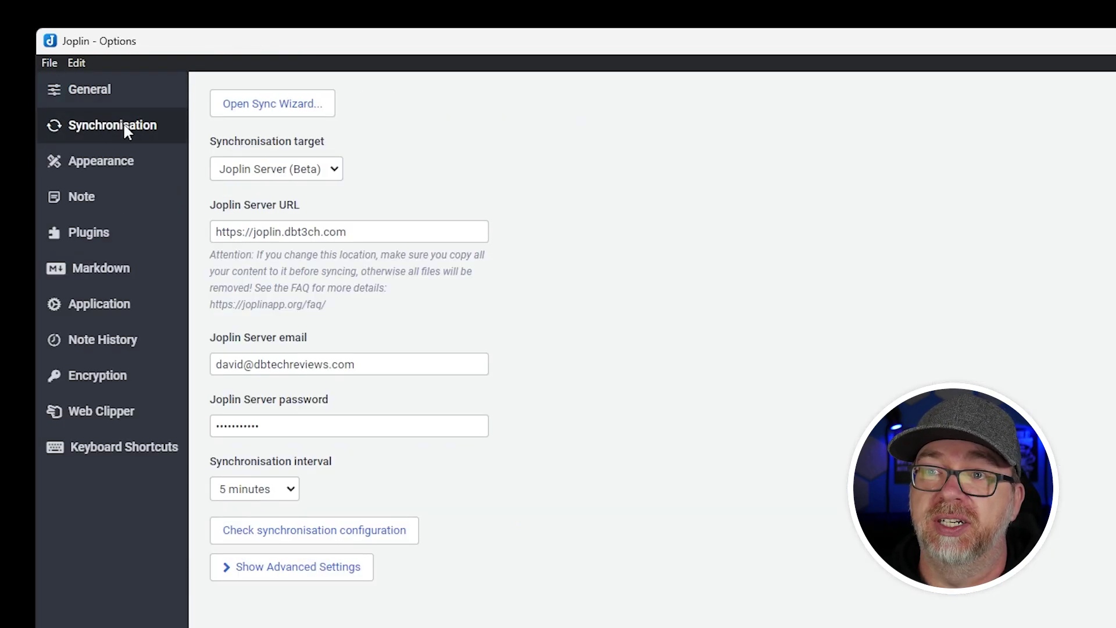
pyautogui.click(249, 170)
pyautogui.click(250, 190)
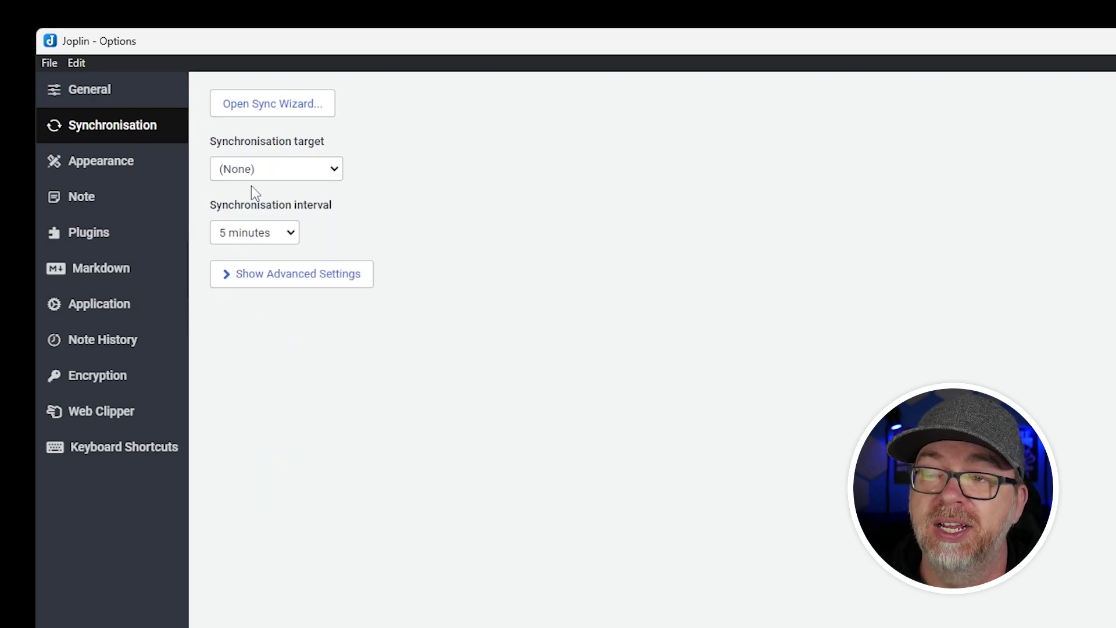
pyautogui.click(253, 172)
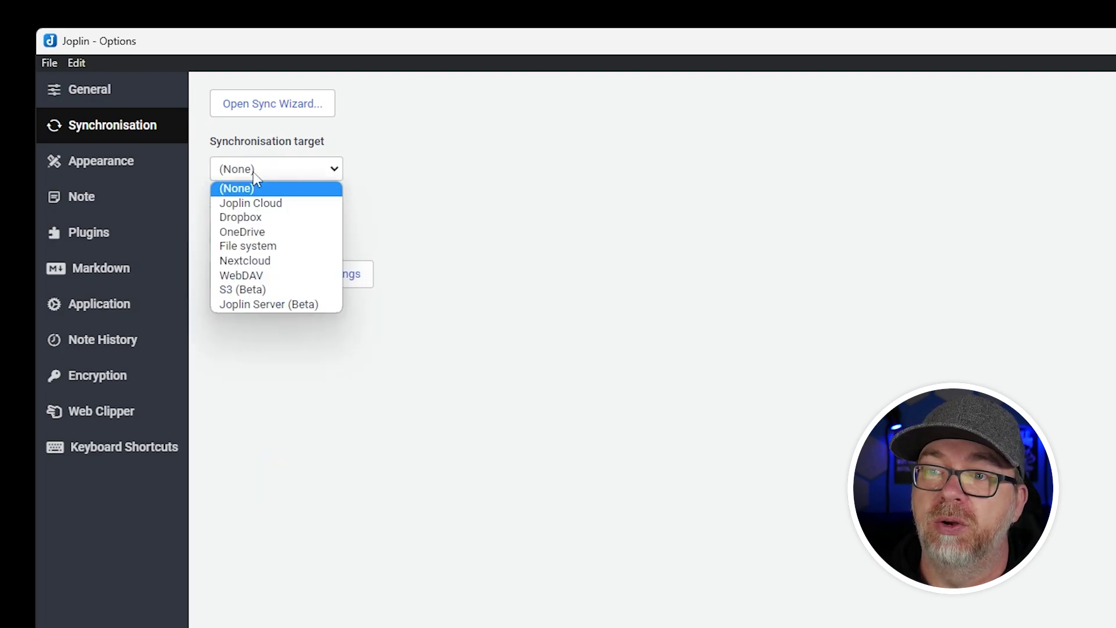
pyautogui.click(243, 307)
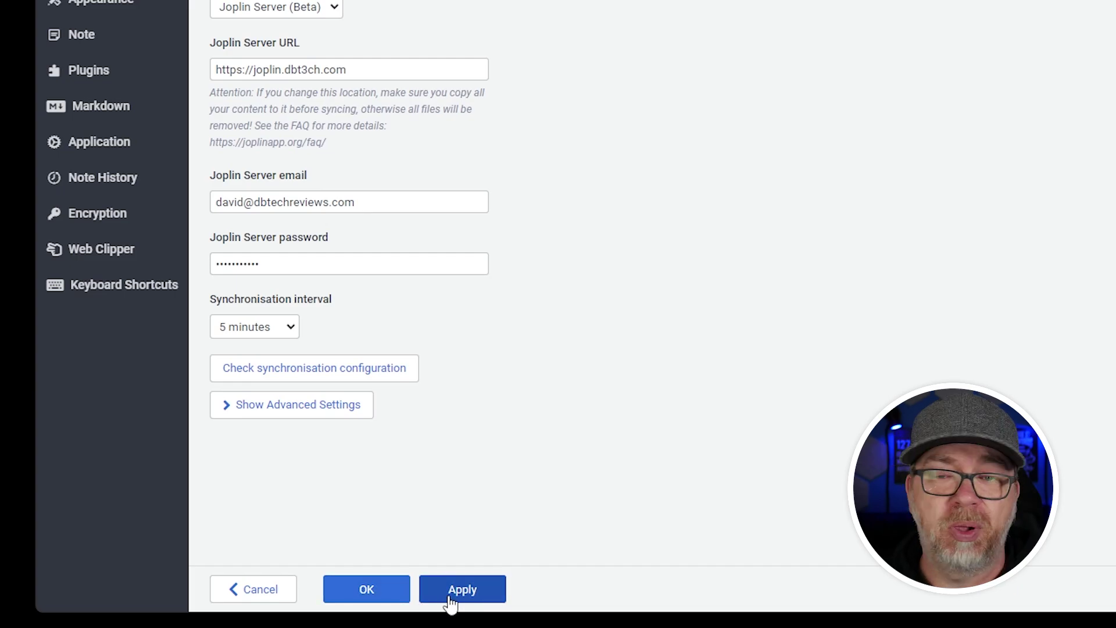
pyautogui.click(378, 598)
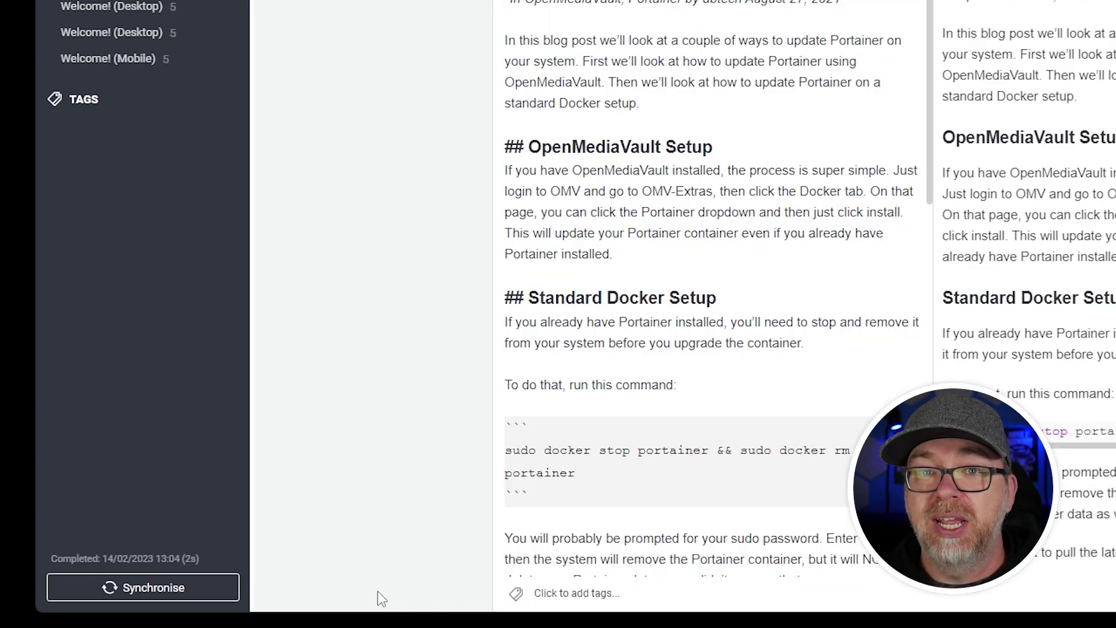